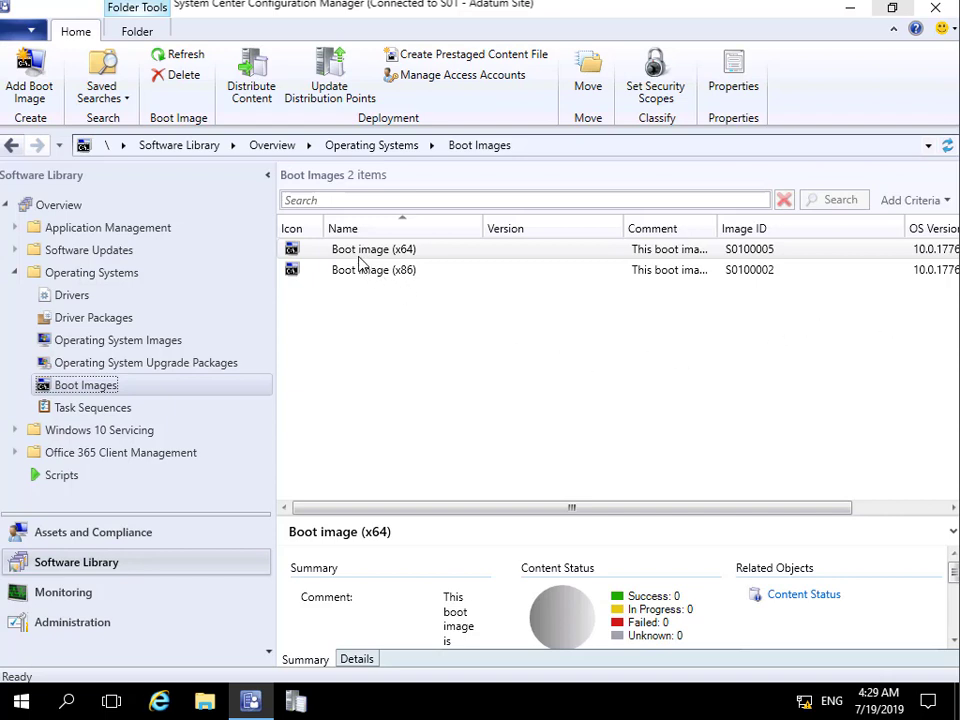
- Open the properties of Boot image (x64) and review its image details
left_click(398, 250)
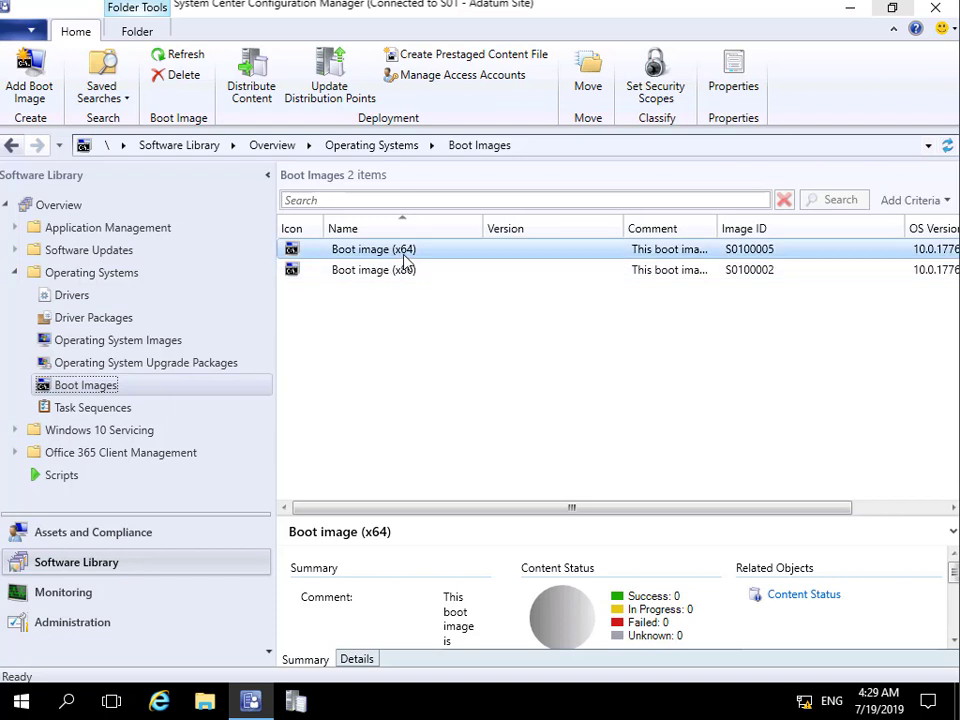
left_click(407, 278)
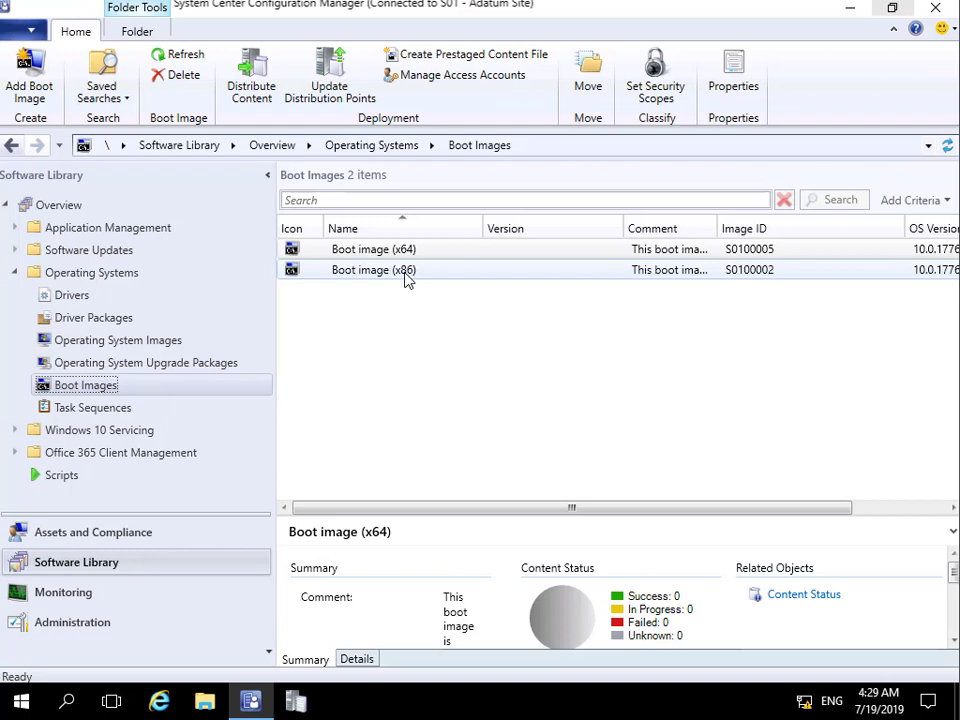
left_click(418, 255)
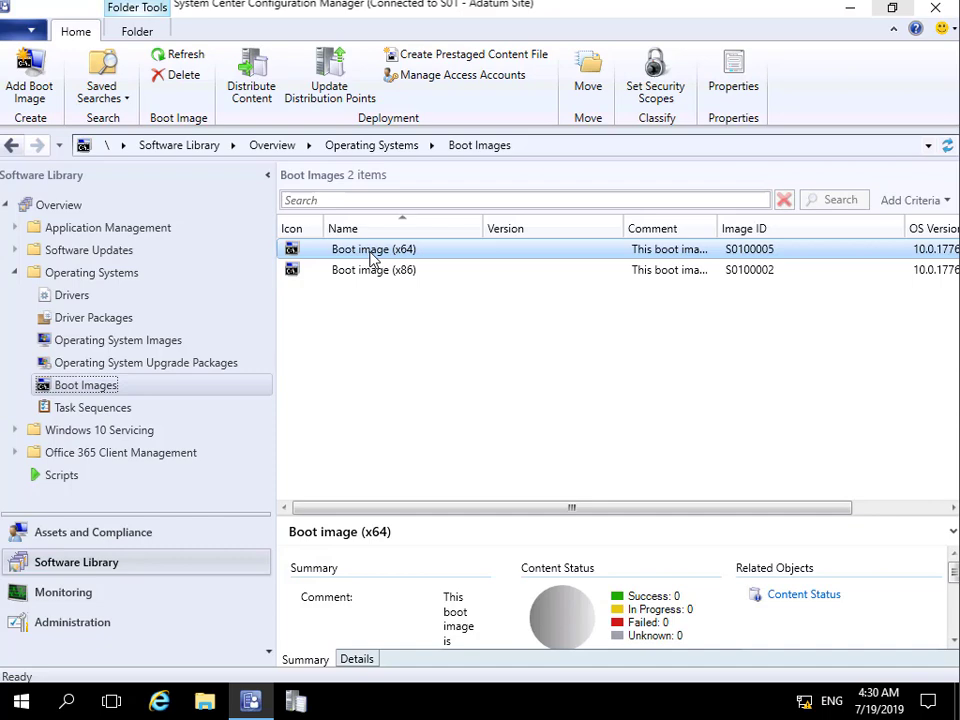
right_click(372, 257)
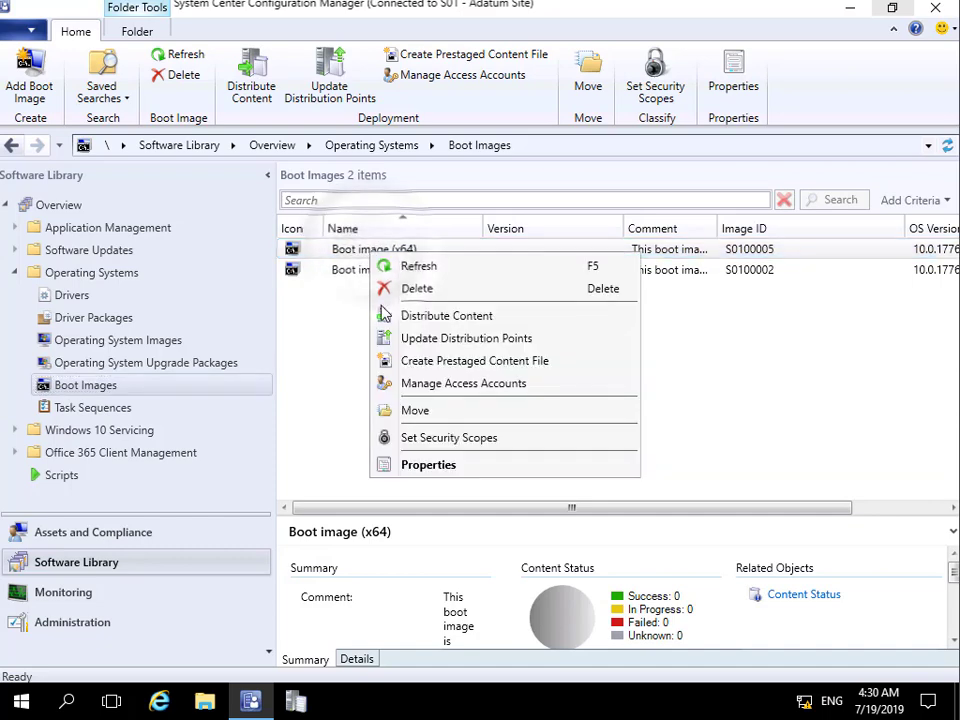
left_click(436, 470)
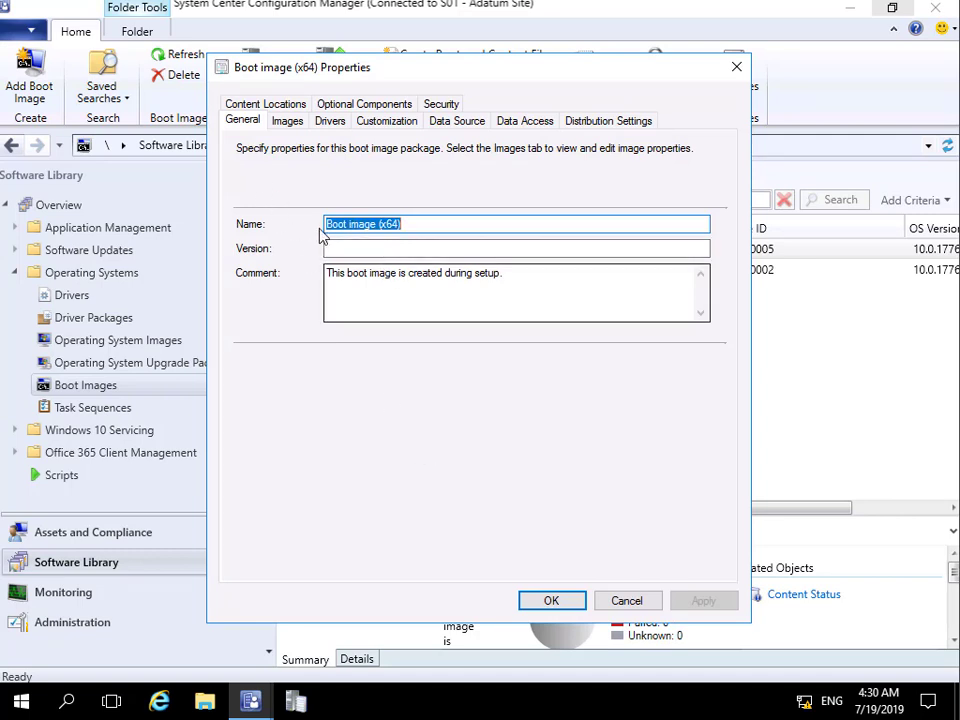
left_click(286, 122)
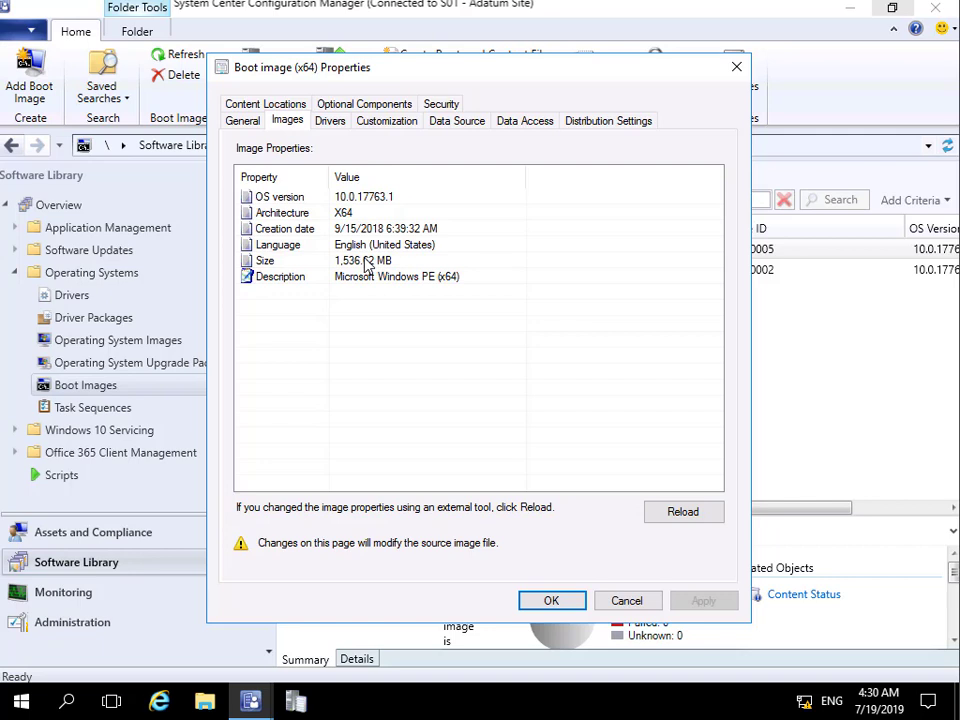
- Include drivers that are not digitally signed and add the Microsoft Hyper-V Network Adapter driver to the x64 boot image
left_click(331, 122)
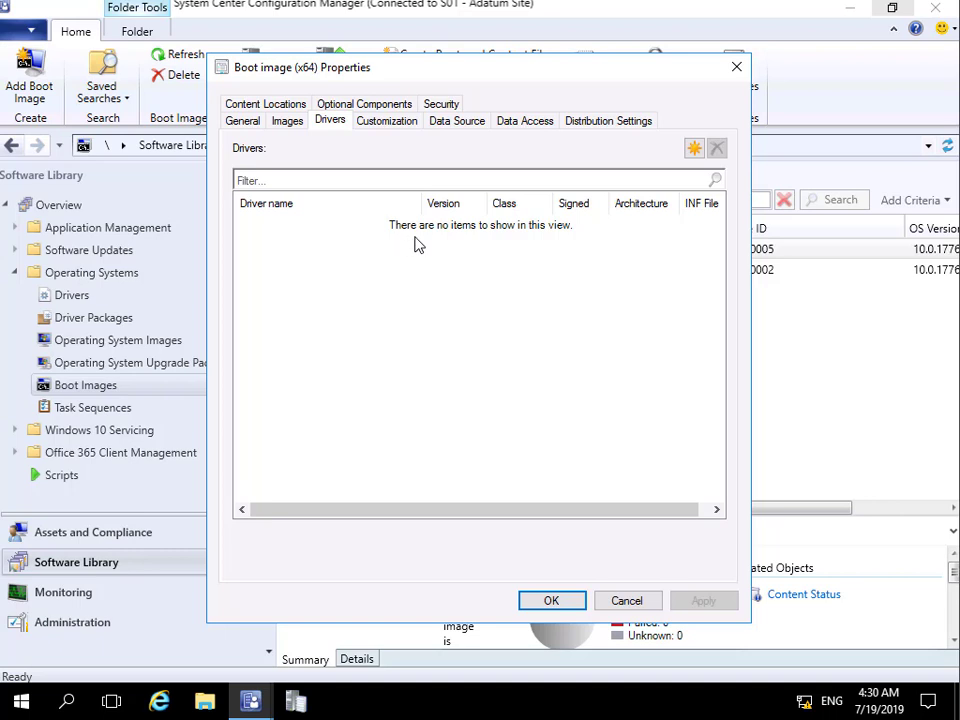
left_click(694, 150)
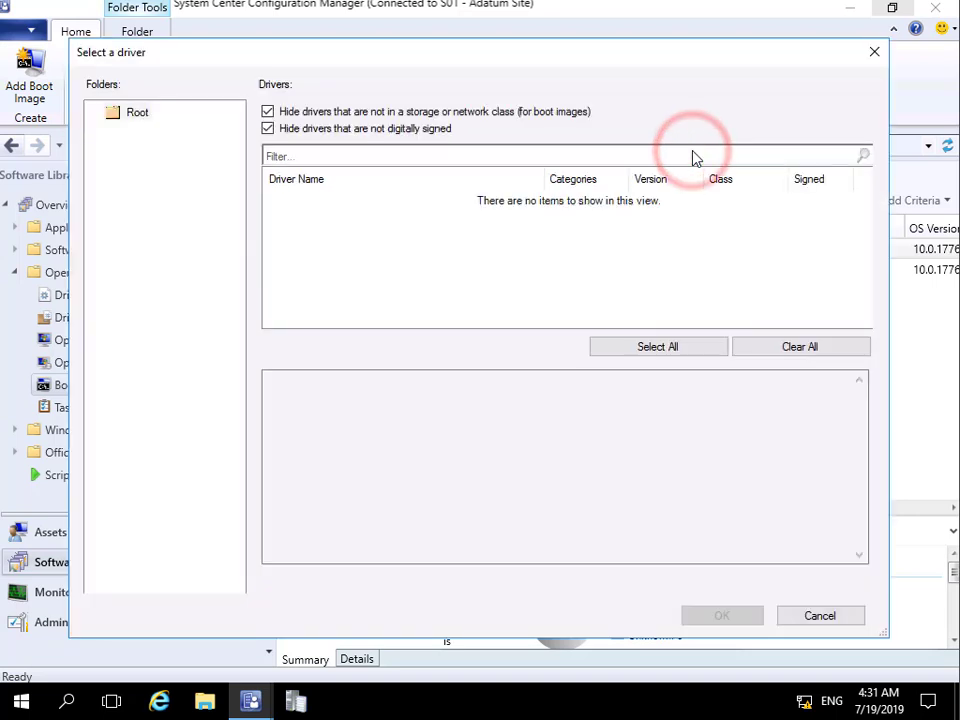
left_click(268, 129)
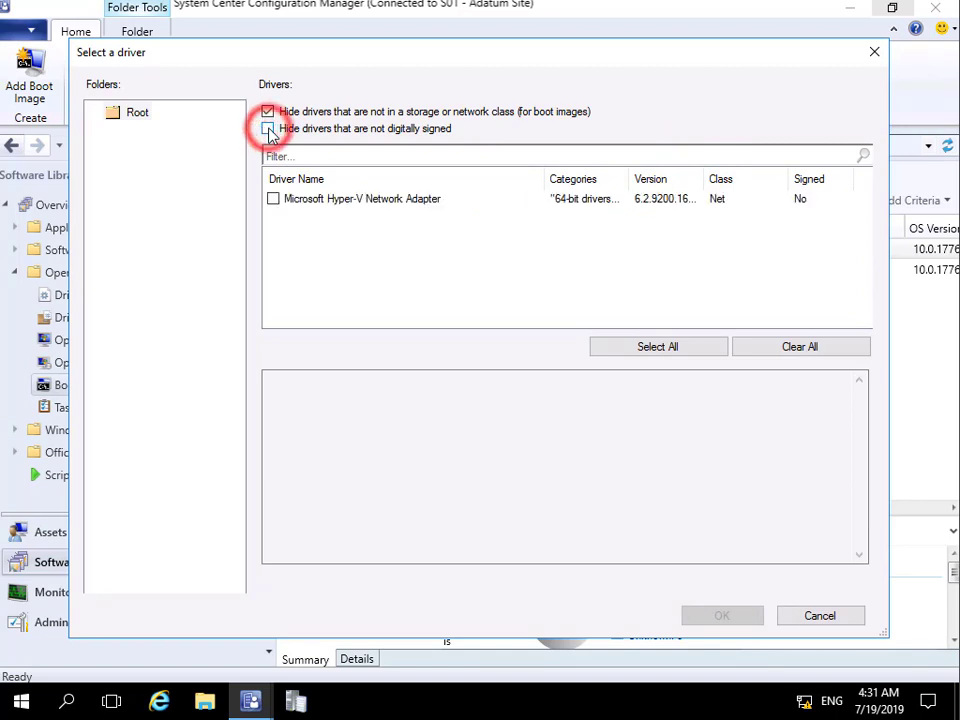
left_click(274, 199)
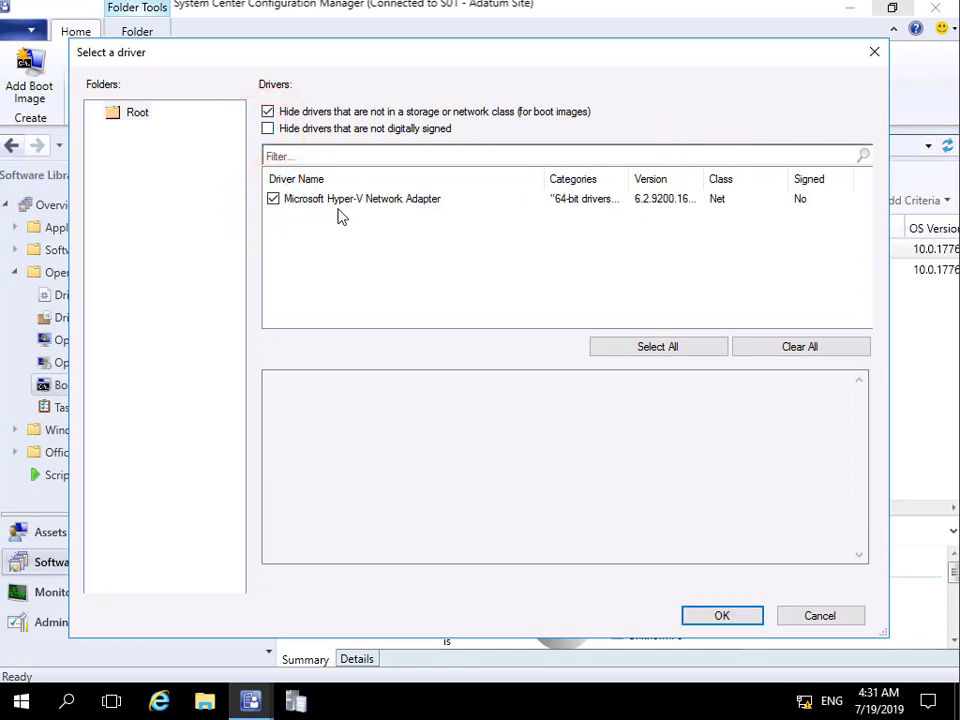
left_click(722, 616)
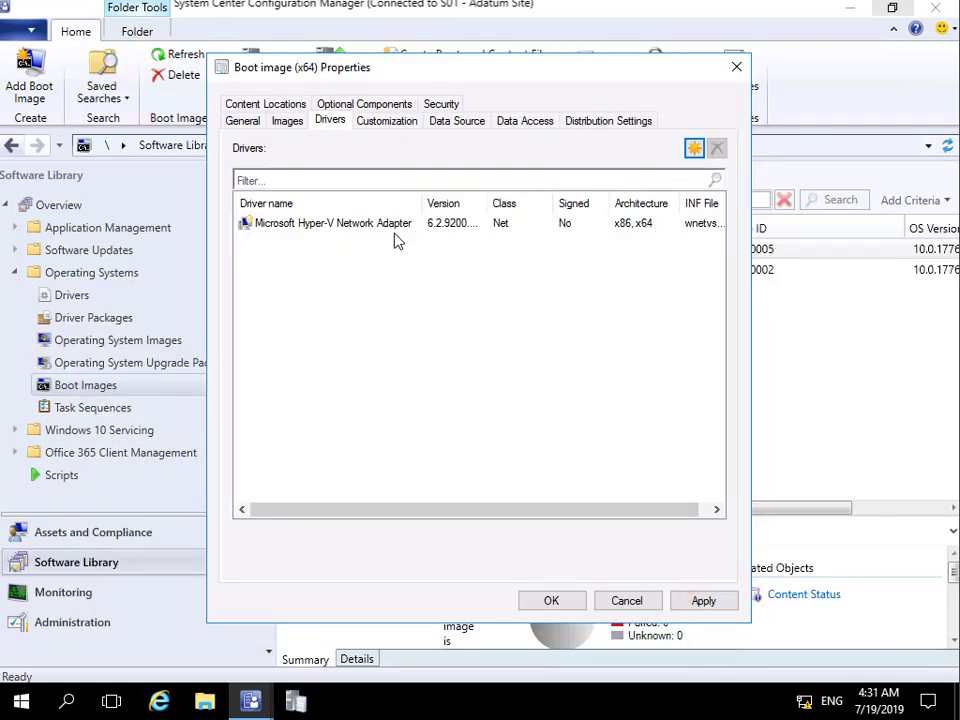
- Enable command support (testing only) for the x64 boot image and review its data source, data access, distribution and content location settings
left_click(380, 124)
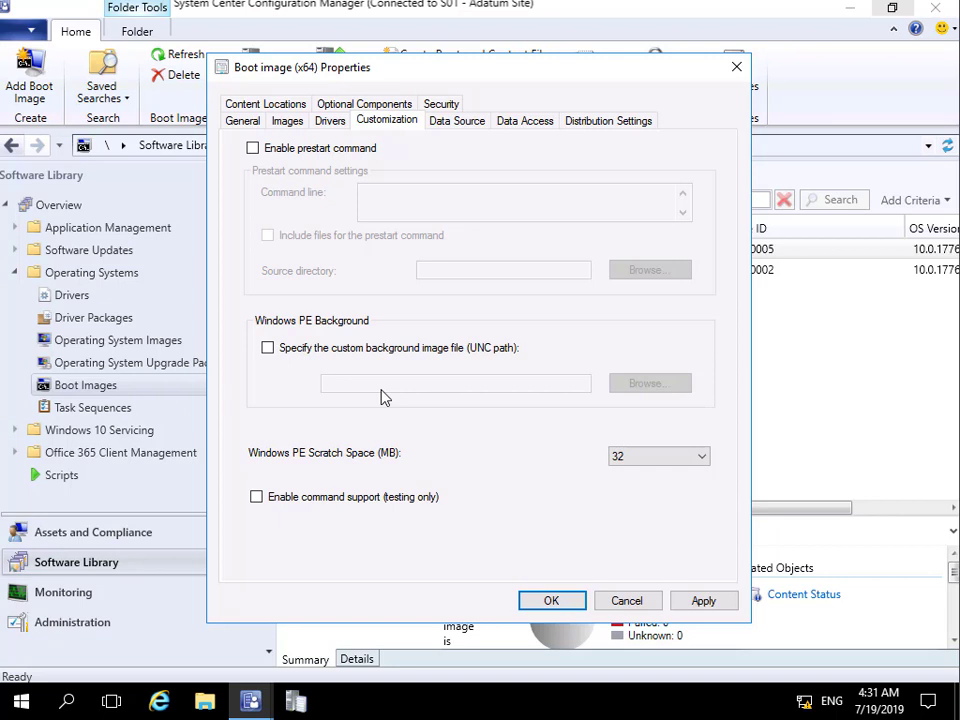
left_click(258, 498)
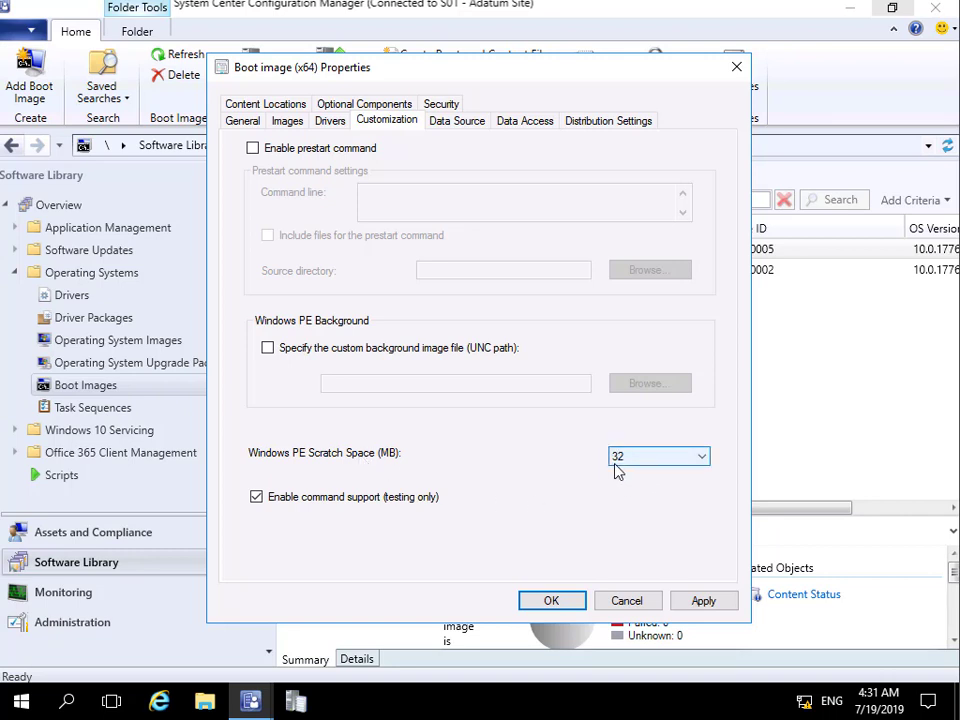
left_click(455, 121)
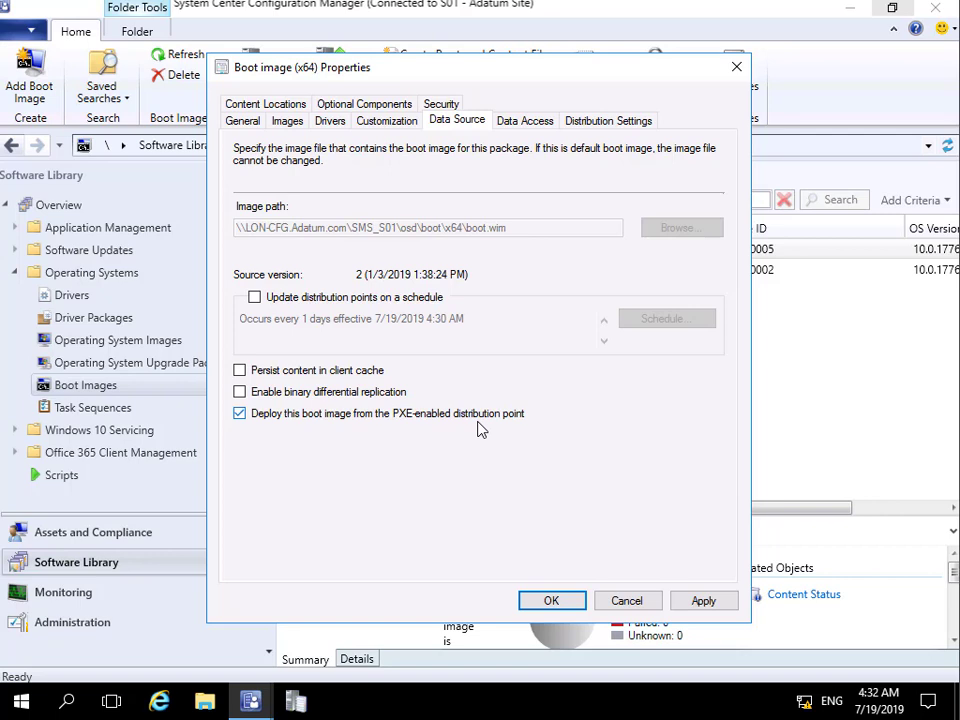
left_click(525, 124)
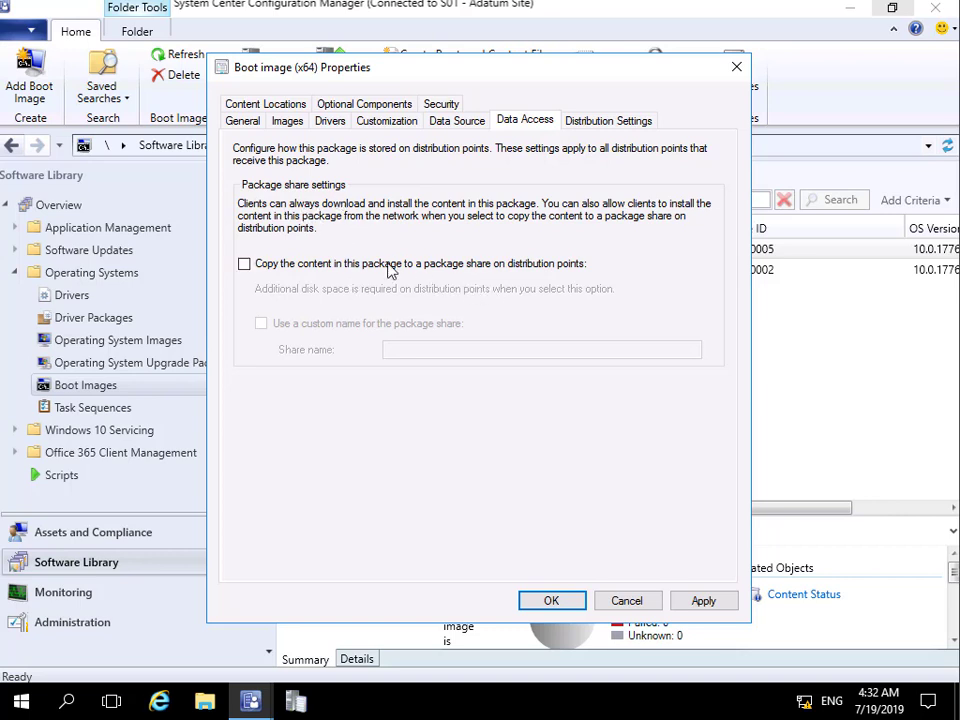
left_click(603, 121)
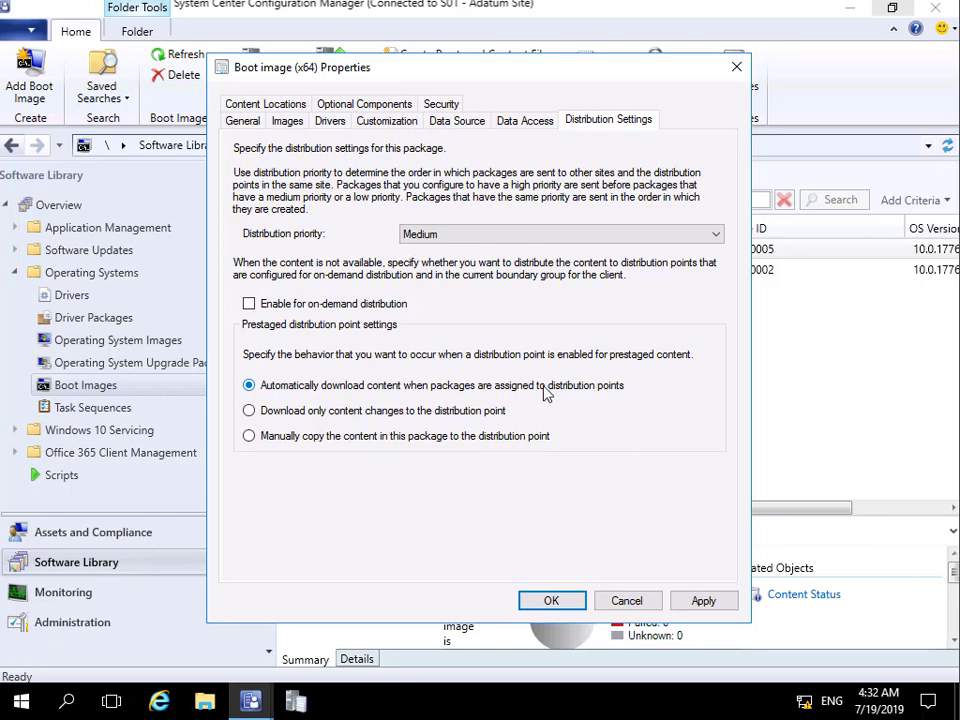
left_click(280, 106)
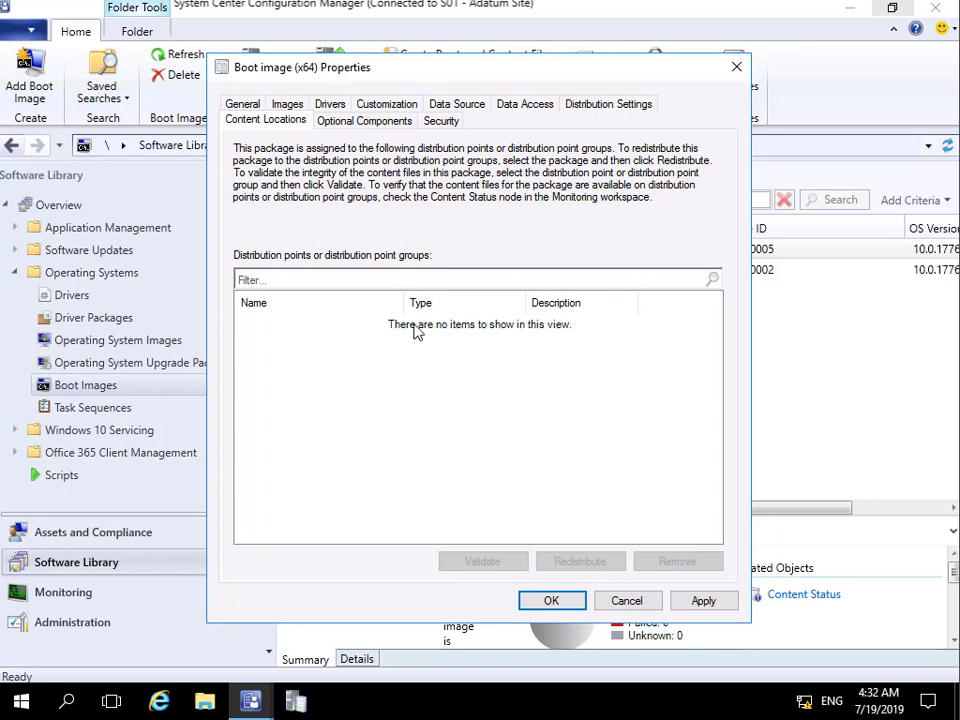
- Add the optional component Windows PowerShell (WinPE-PowerShell) with its required Microsoft .NET components to the x64 boot image
left_click(354, 121)
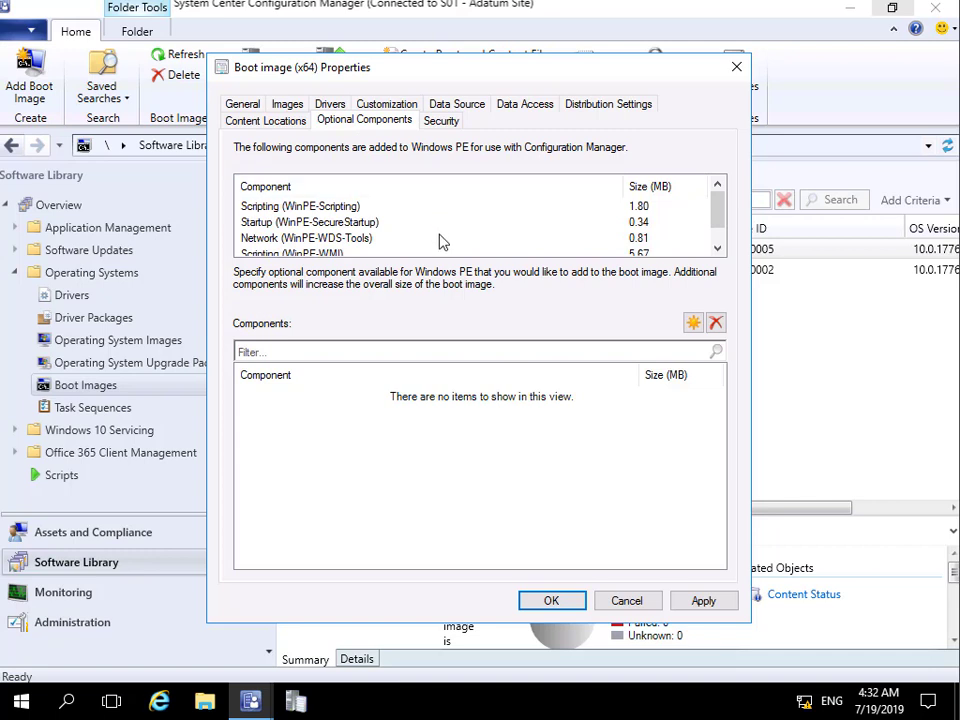
left_click(717, 248)
left_click(720, 251)
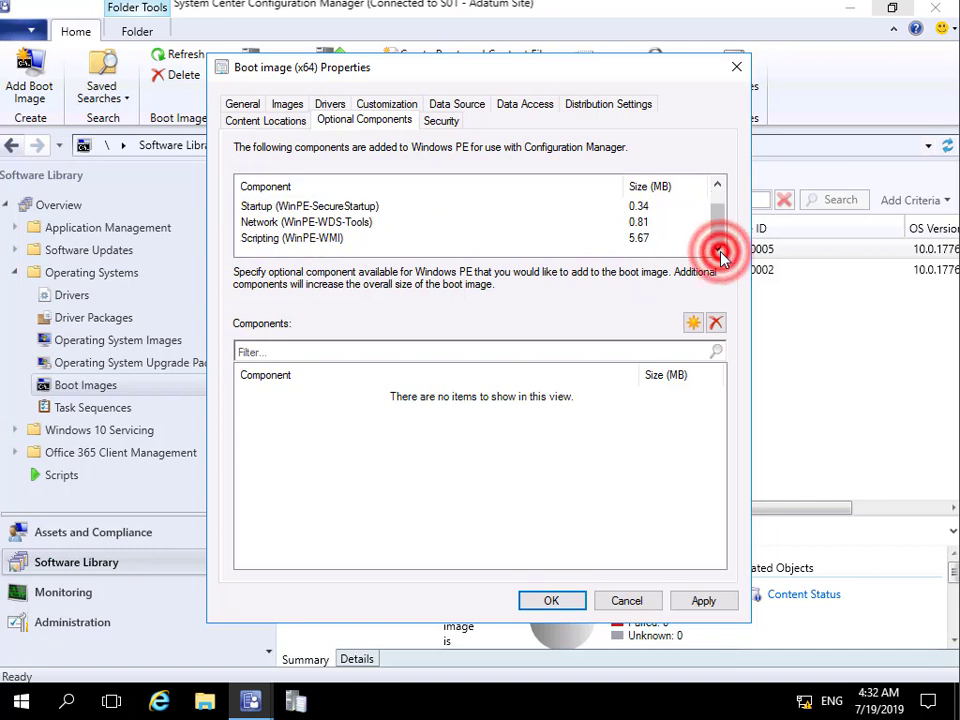
left_click_drag(721, 230, 724, 210)
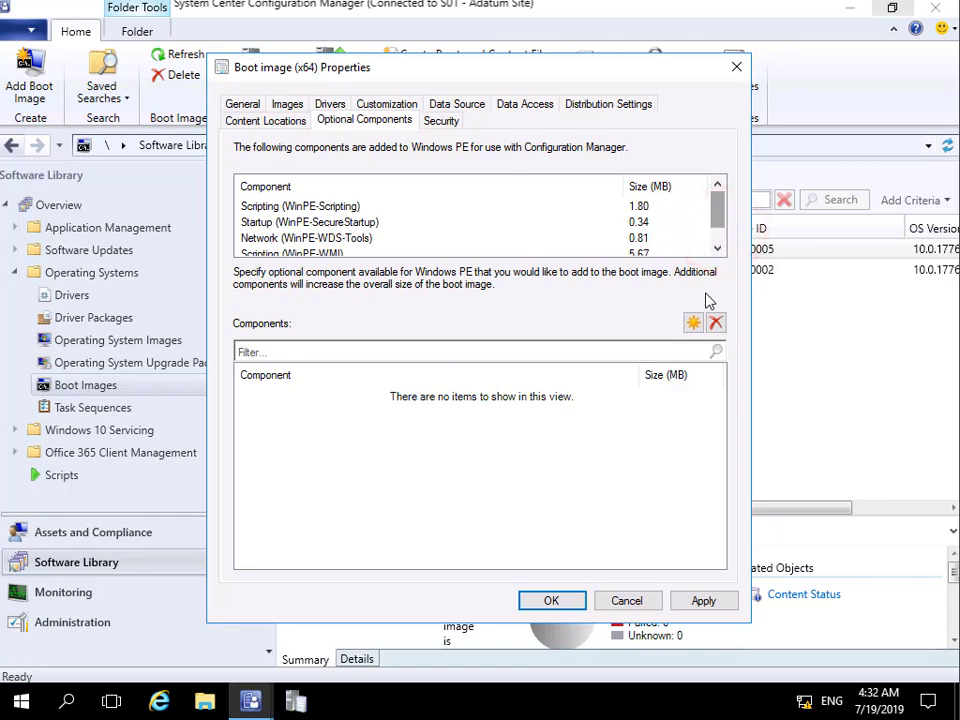
left_click(693, 323)
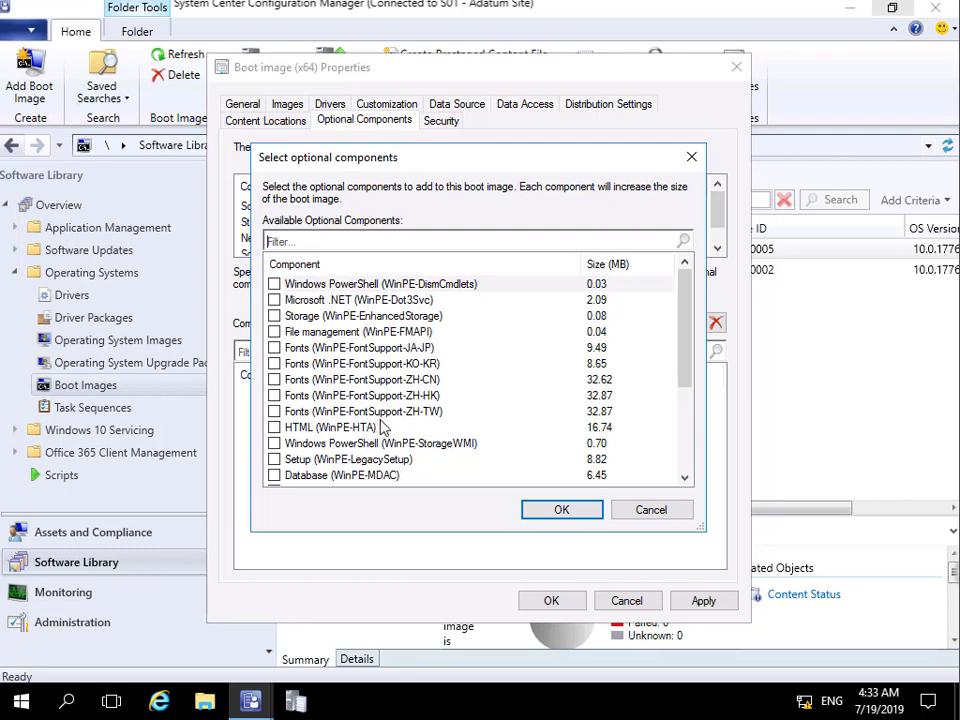
scroll(425, 415, "down", 2)
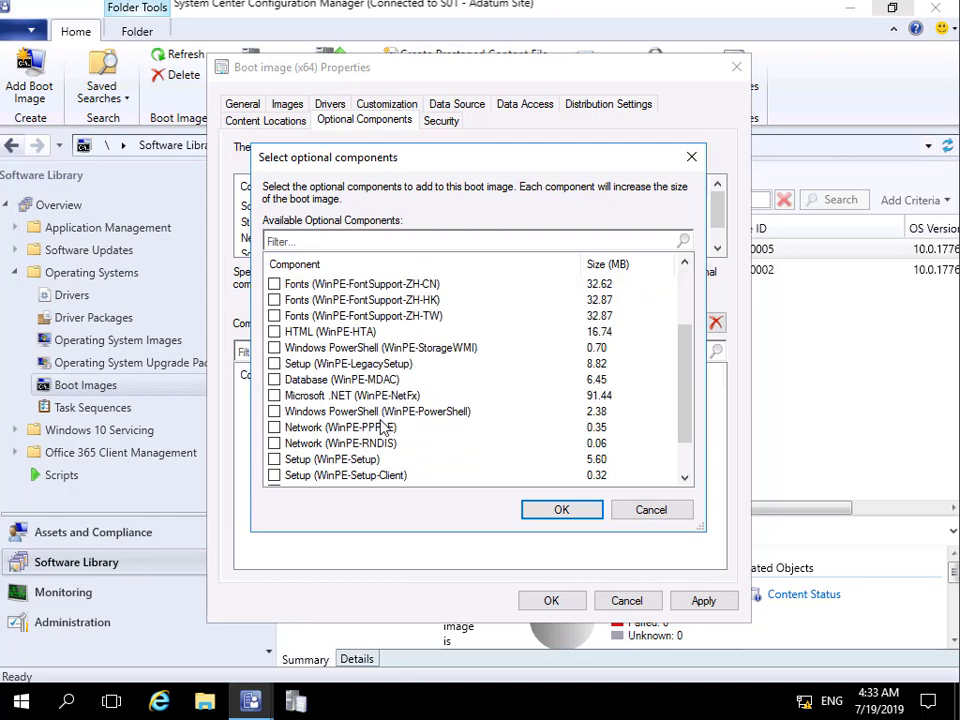
left_click(274, 411)
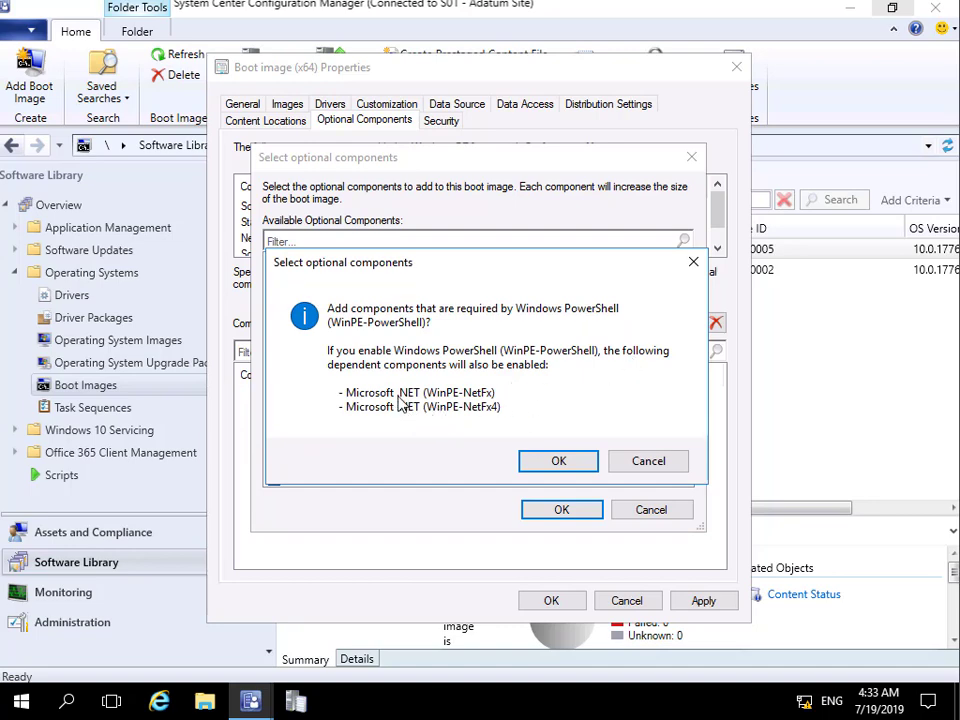
left_click(556, 458)
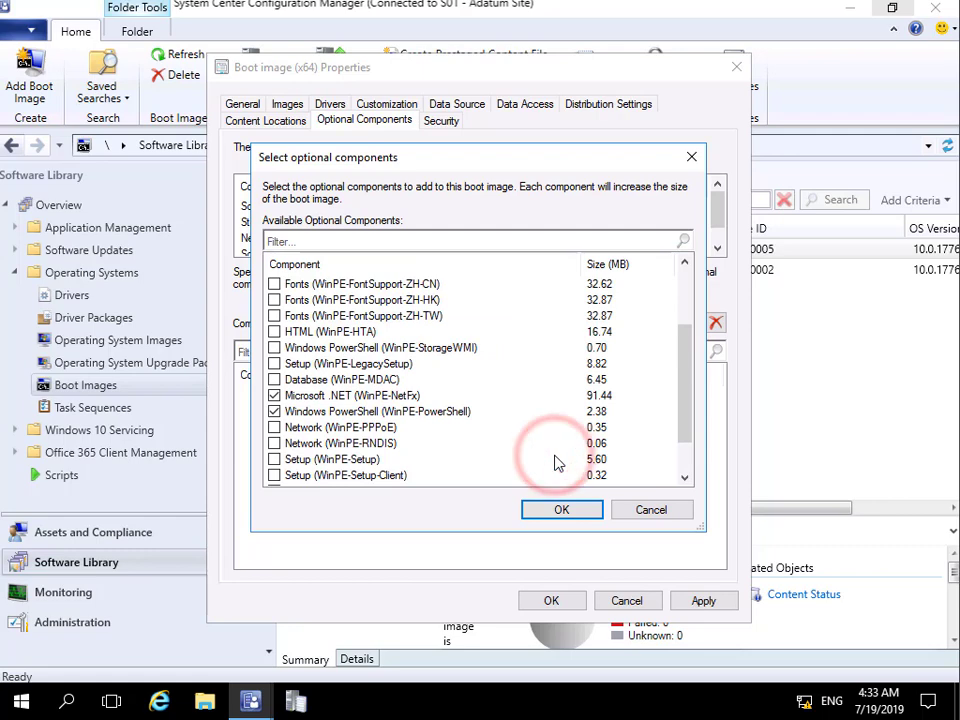
left_click(561, 509)
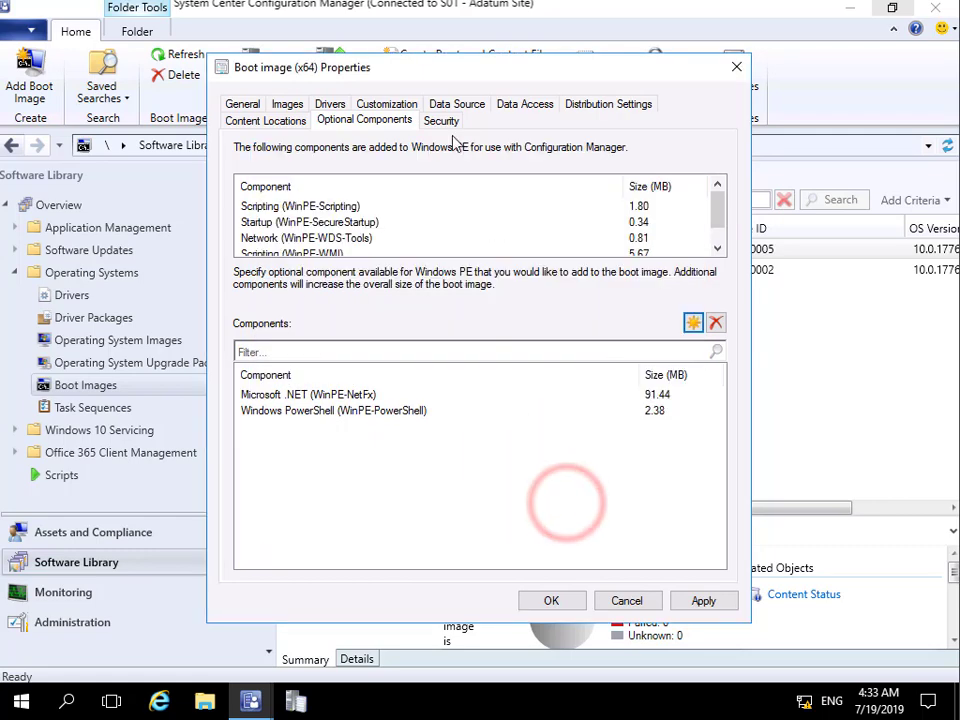
- Check the x64 boot image's security permissions, then save its changes and update the distribution points without reloading the Windows PE version
left_click(440, 121)
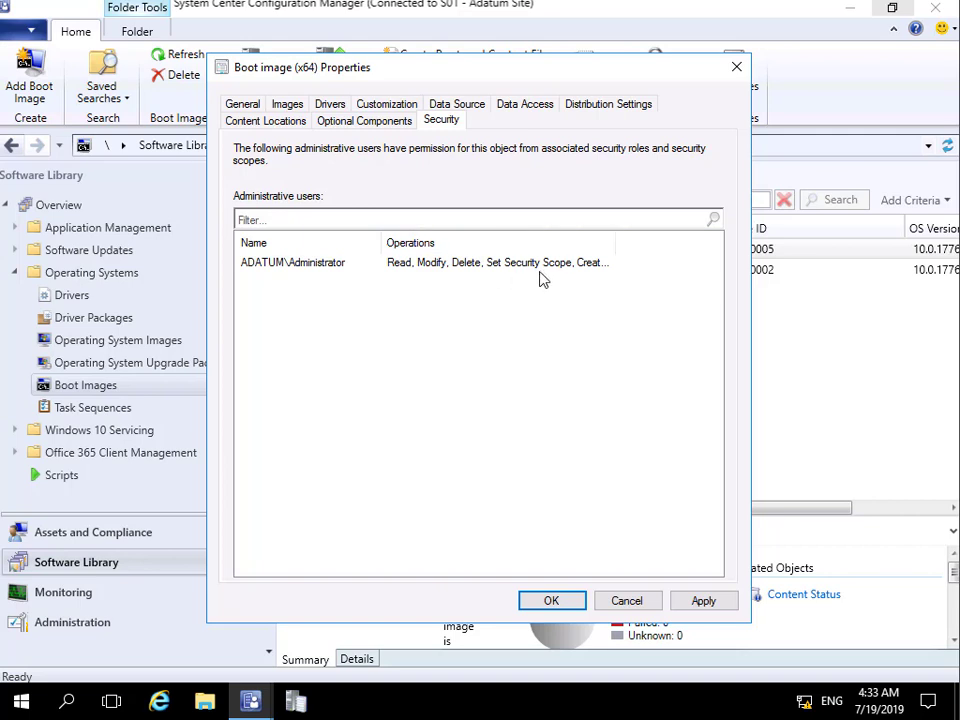
left_click(580, 600)
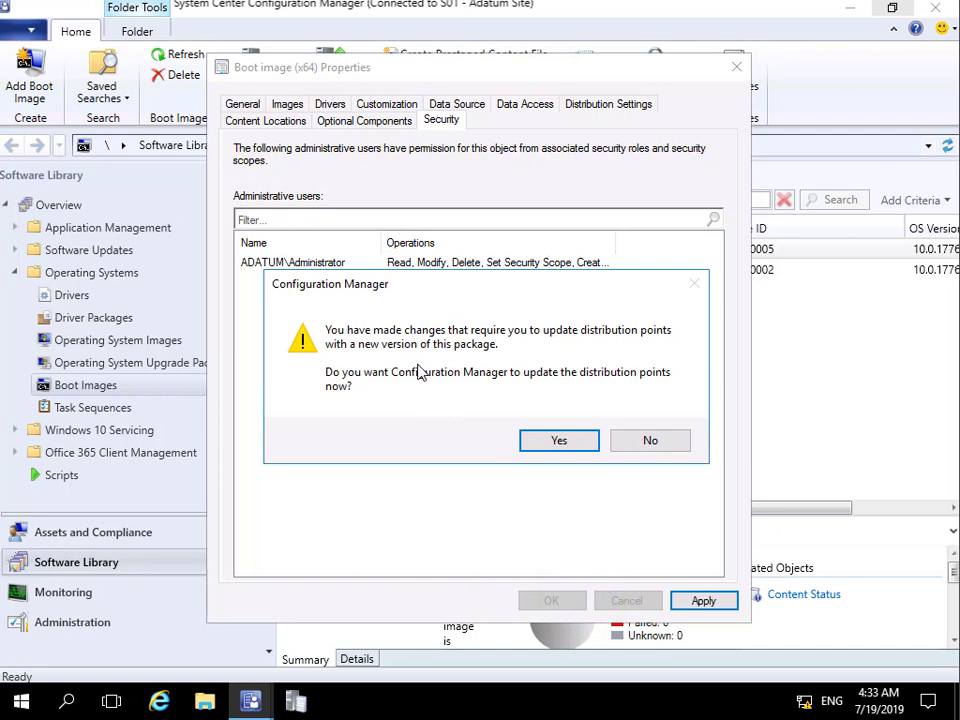
left_click(536, 442)
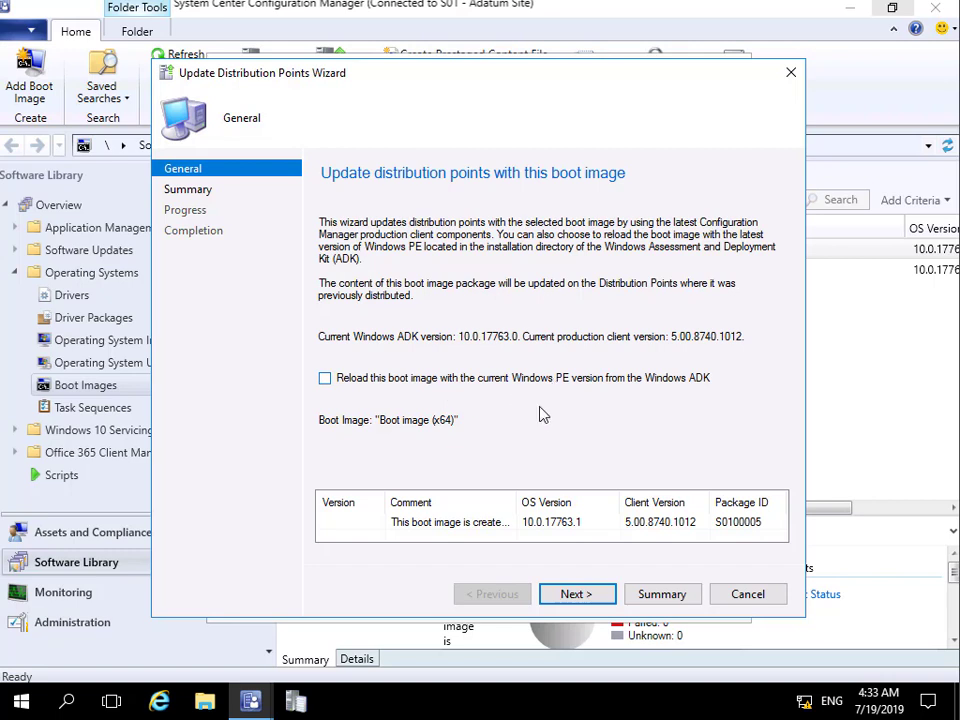
left_click(597, 595)
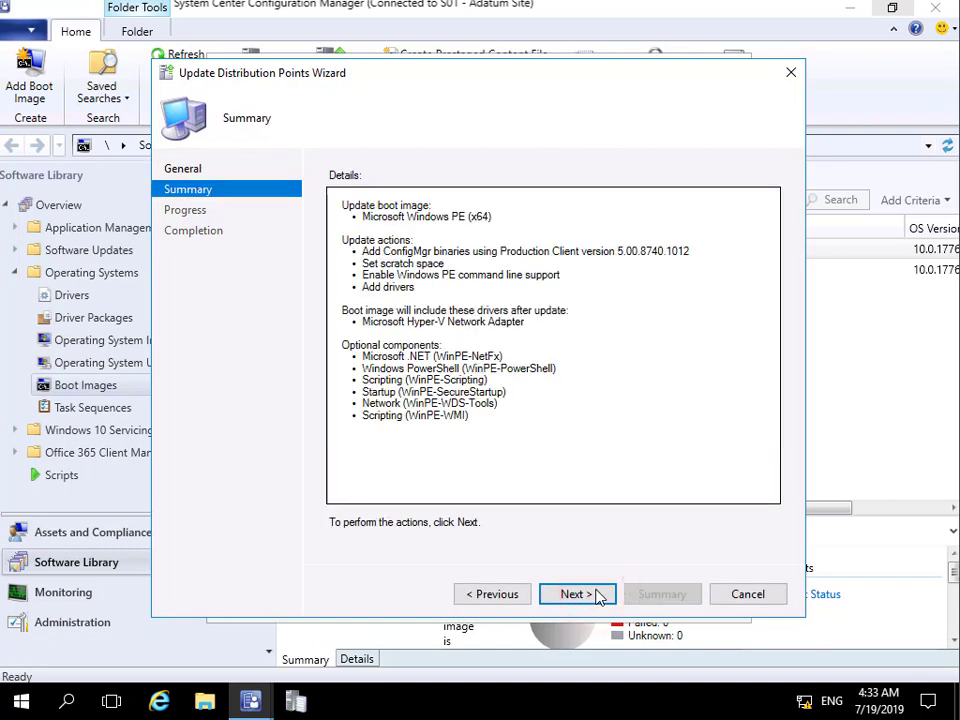
left_click(597, 595)
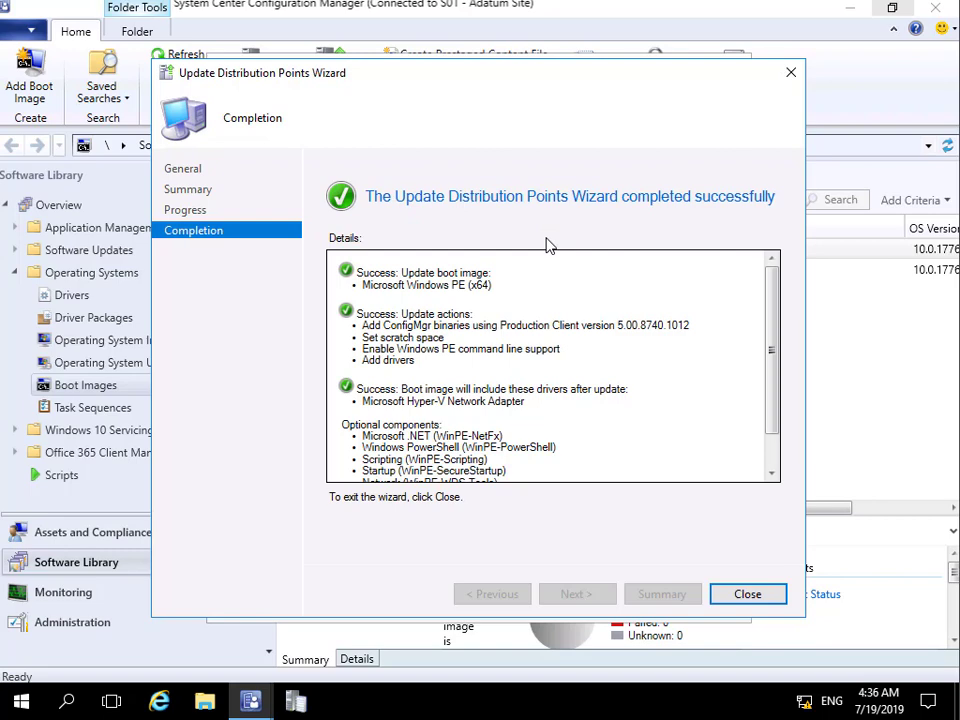
left_click(730, 596)
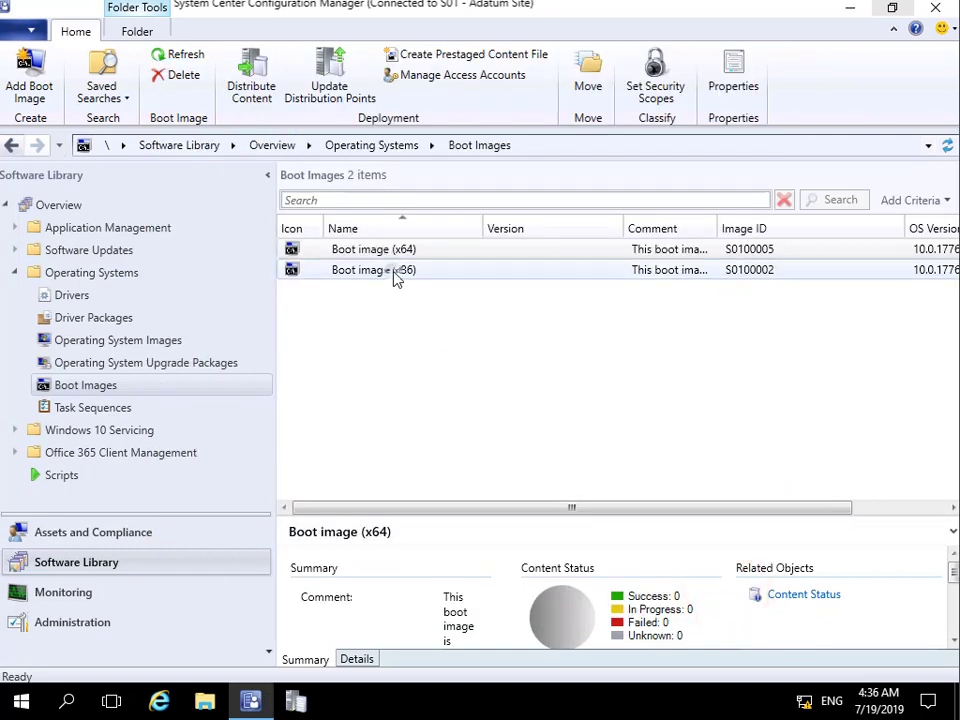
- Enable command support (testing only) for the x86 boot image and review its data source, data access, distribution and content location settings
right_click(395, 278)
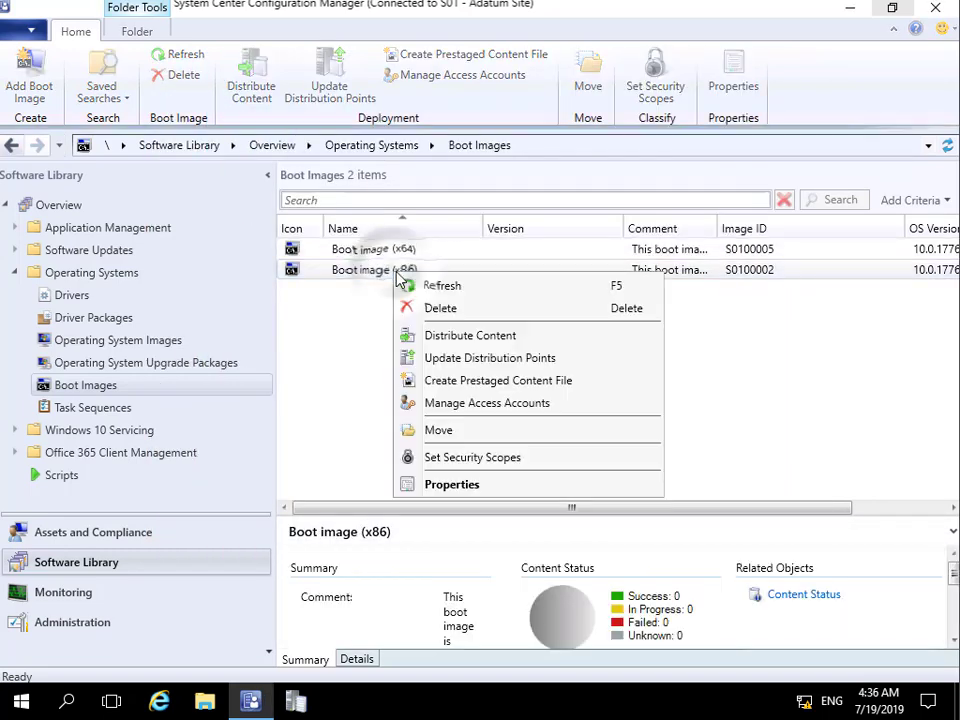
left_click(489, 490)
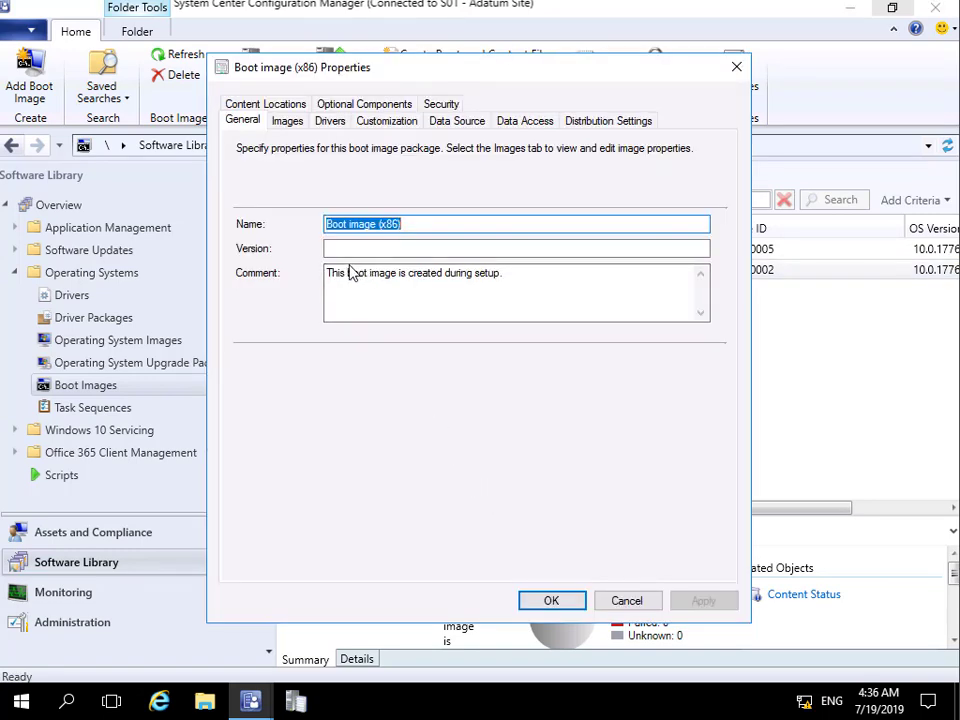
left_click(287, 120)
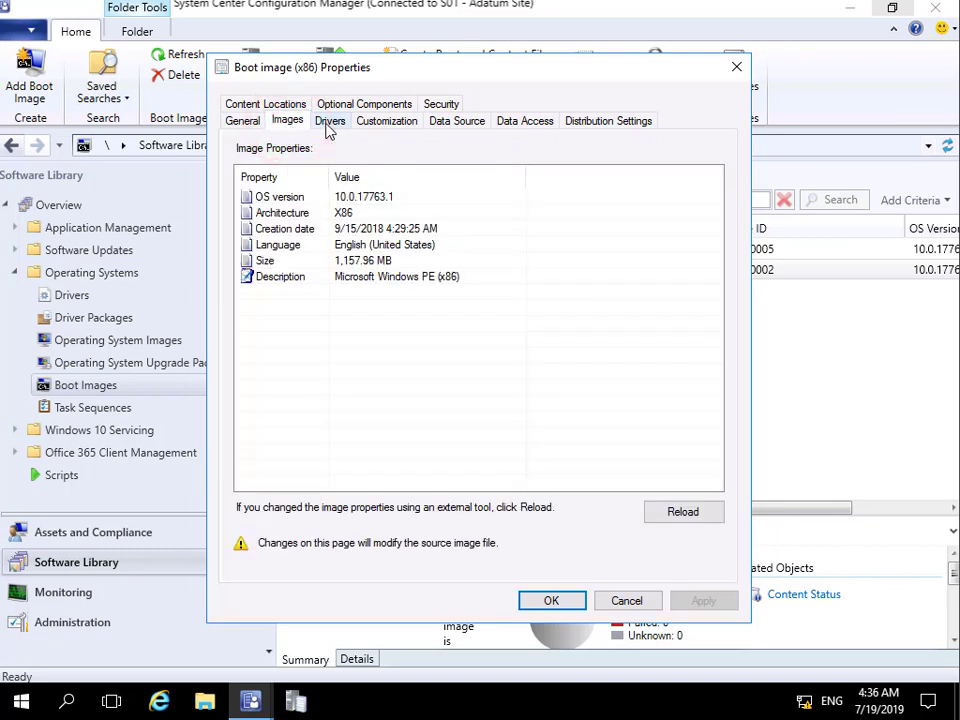
left_click(328, 124)
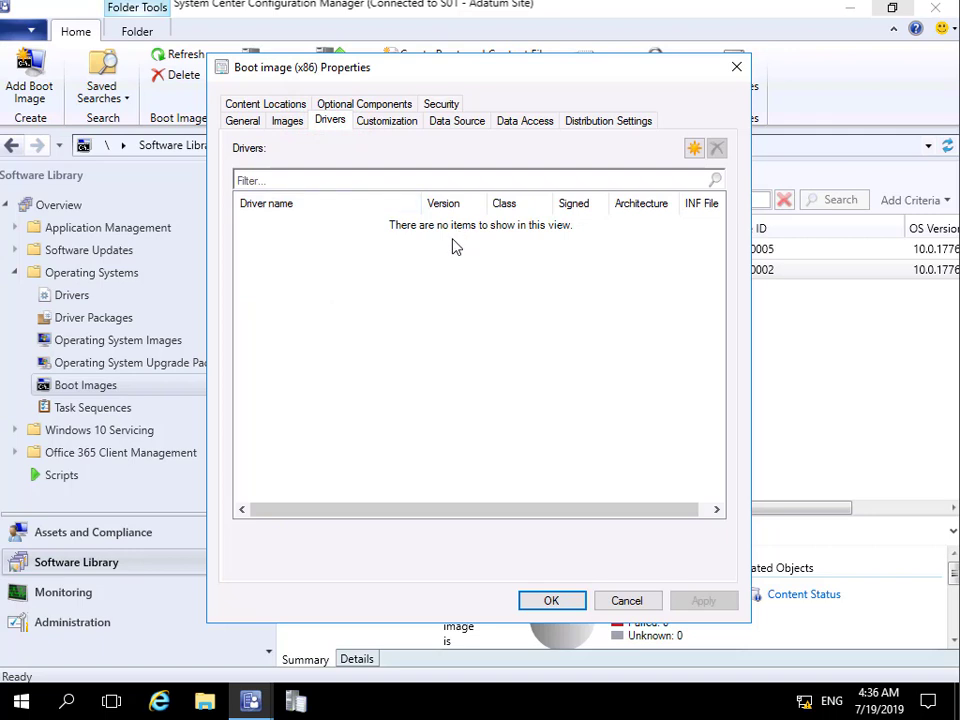
left_click(378, 121)
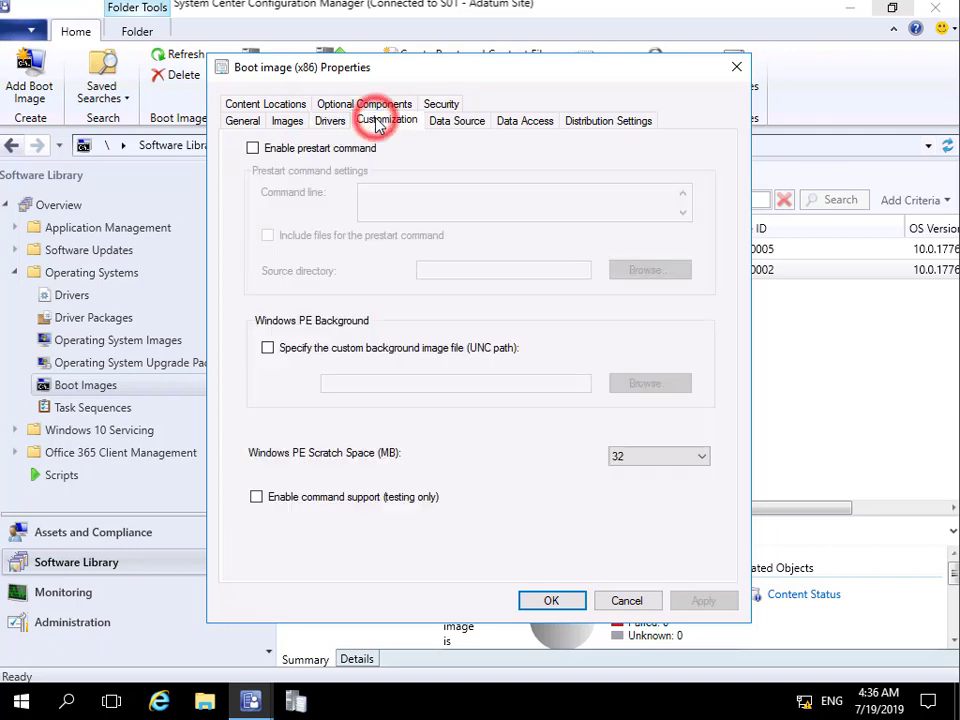
left_click(330, 497)
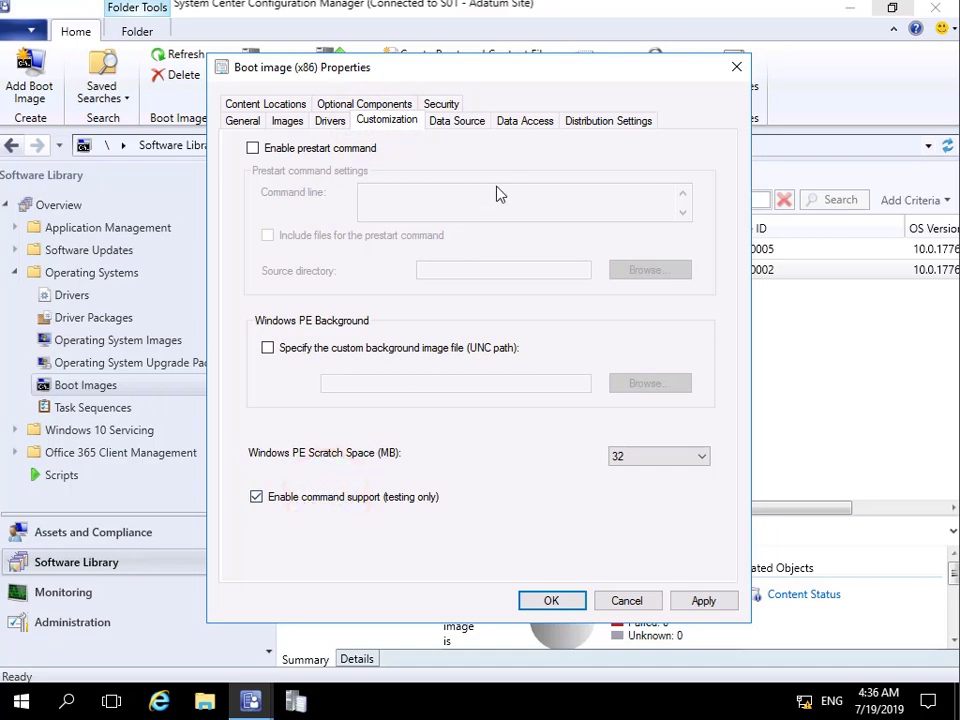
left_click(458, 122)
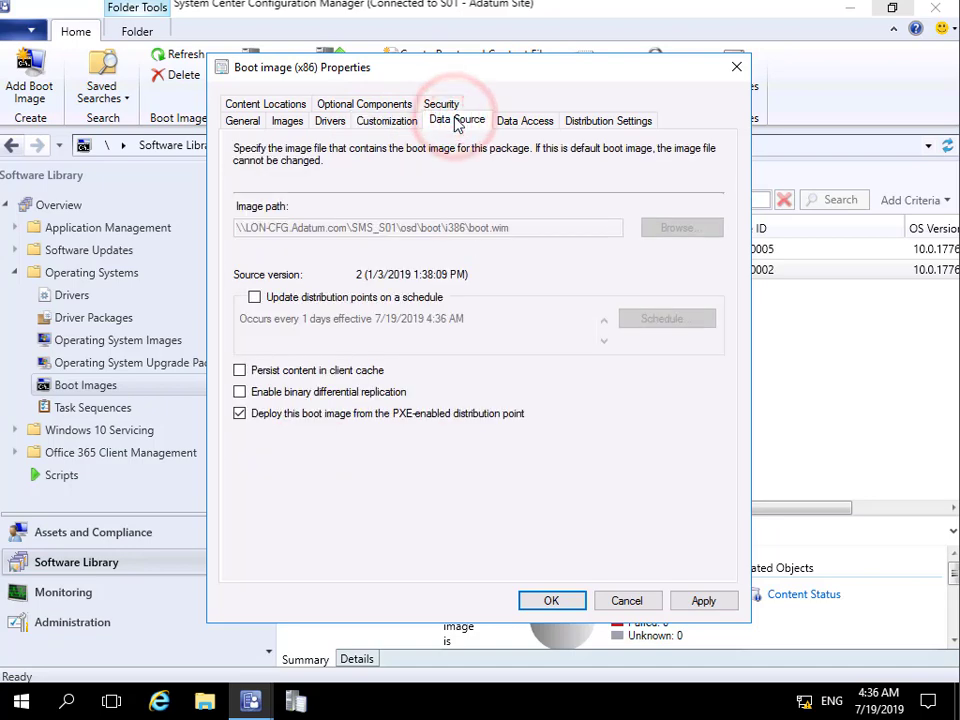
left_click(524, 121)
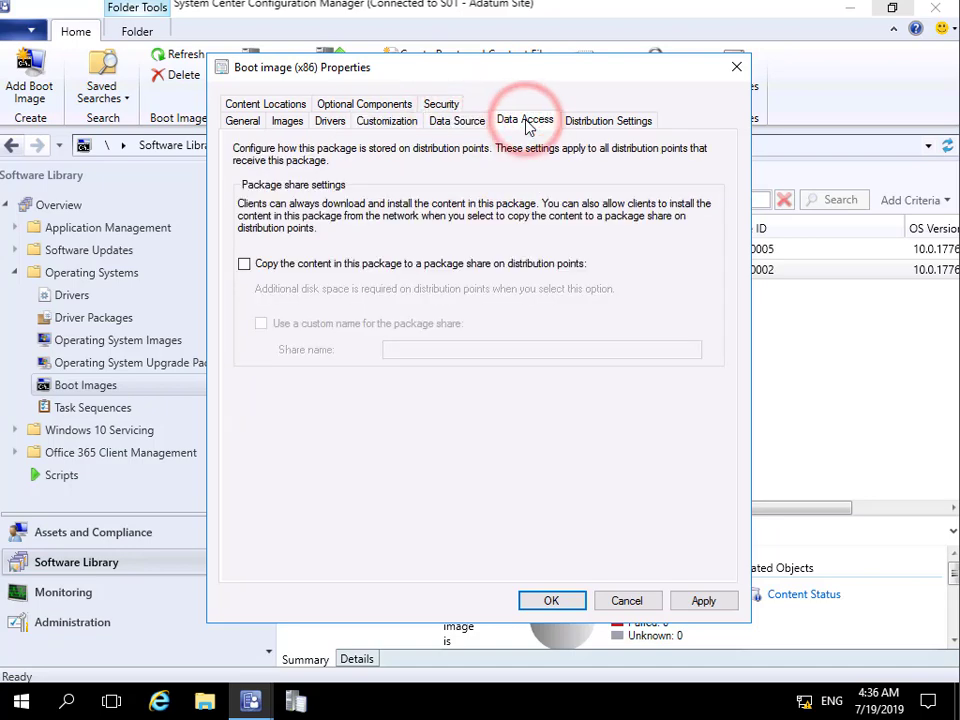
left_click(598, 125)
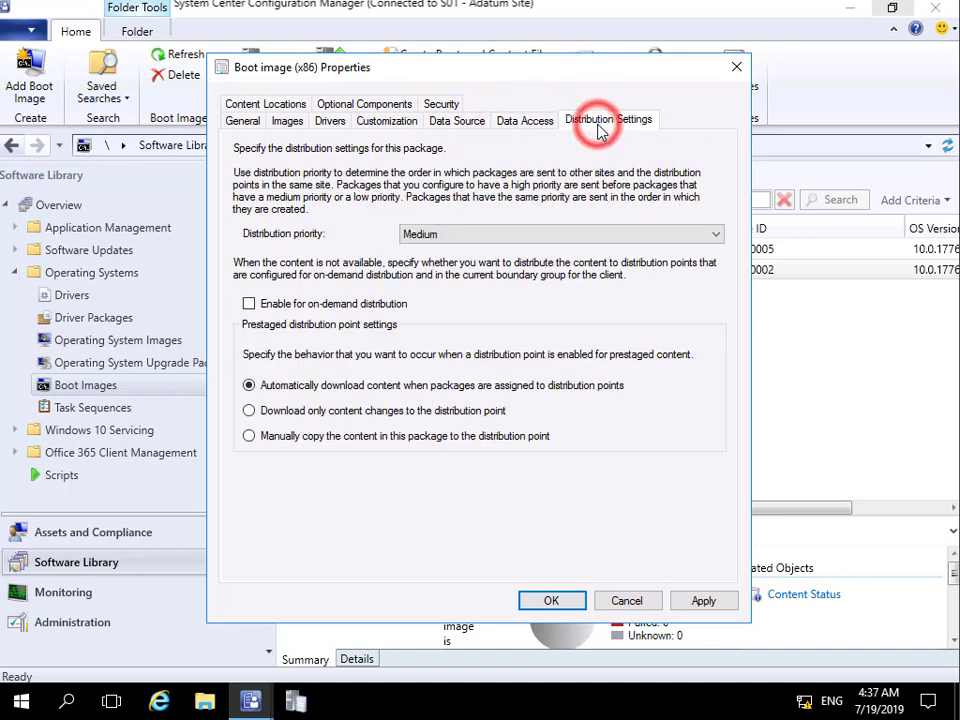
left_click(256, 102)
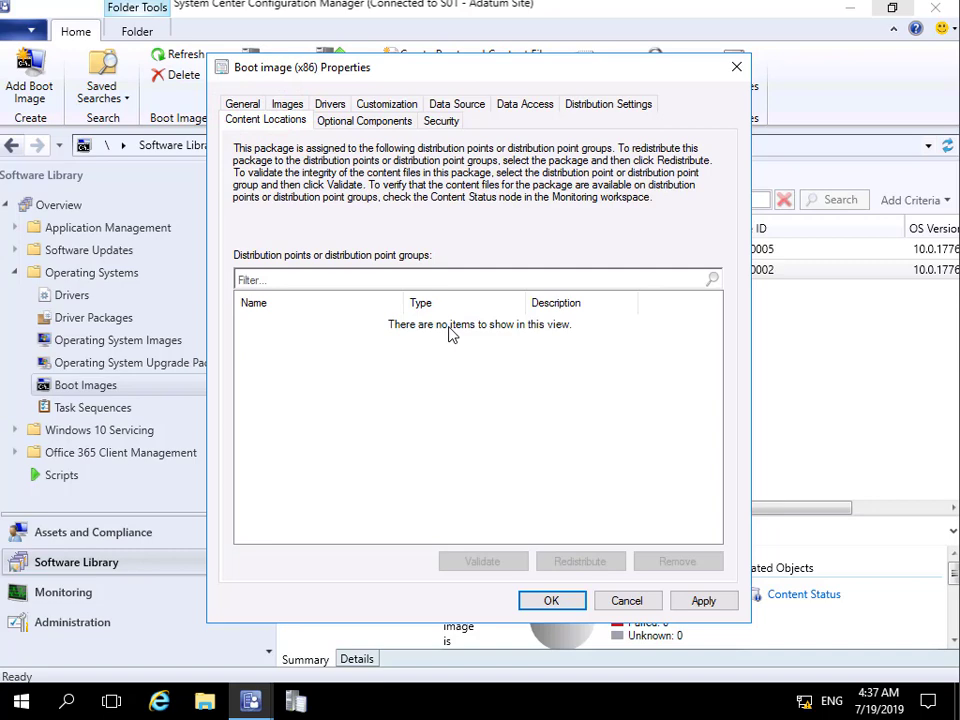
- Add the optional component Windows PowerShell (WinPE-StorageWMI) with its required WinPE-NetFx and WinPE-PowerShell components to the x86 boot image
left_click(363, 120)
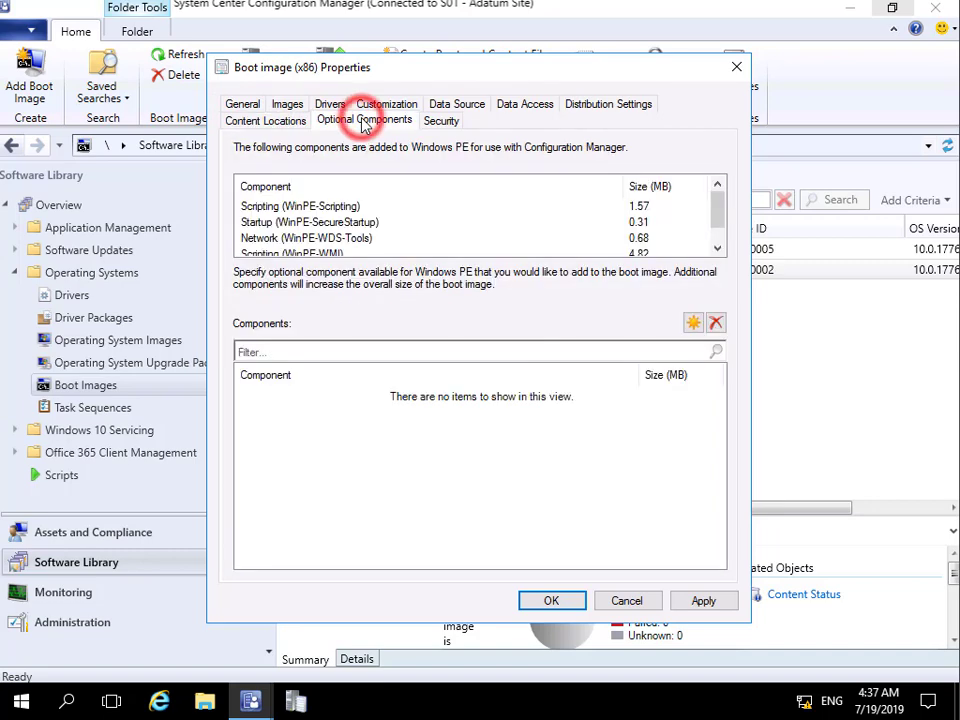
left_click(693, 322)
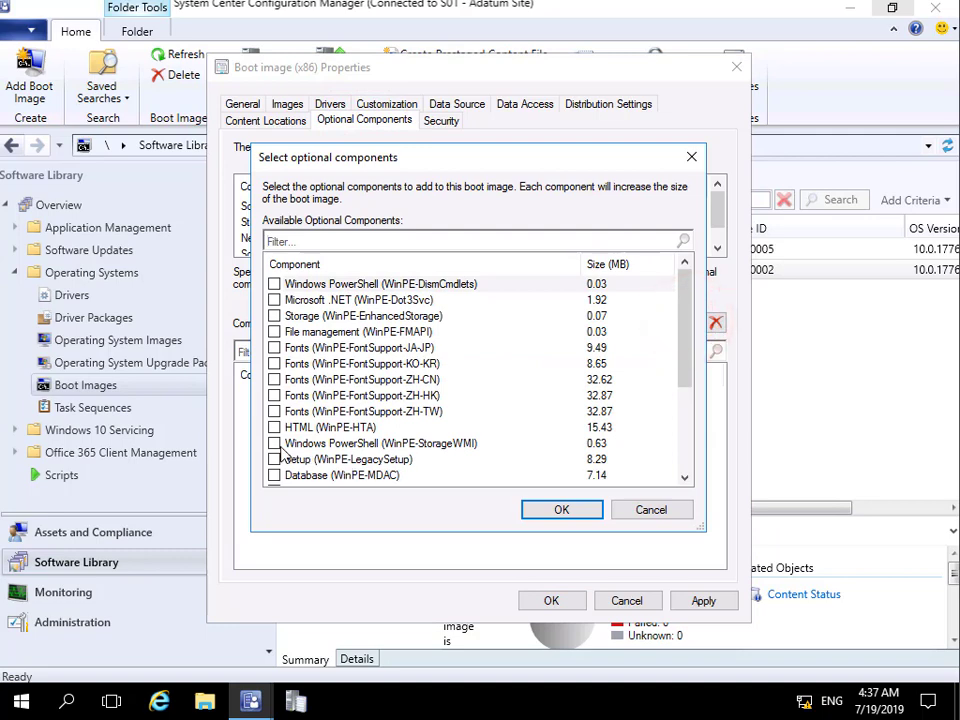
left_click(274, 444)
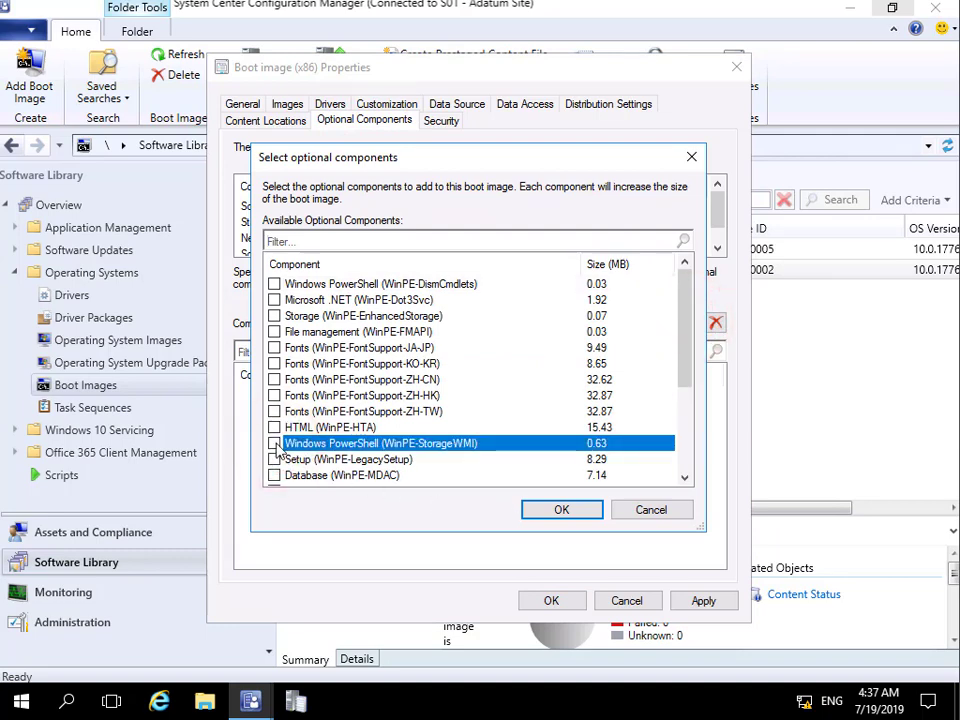
left_click(274, 443)
left_click(533, 478)
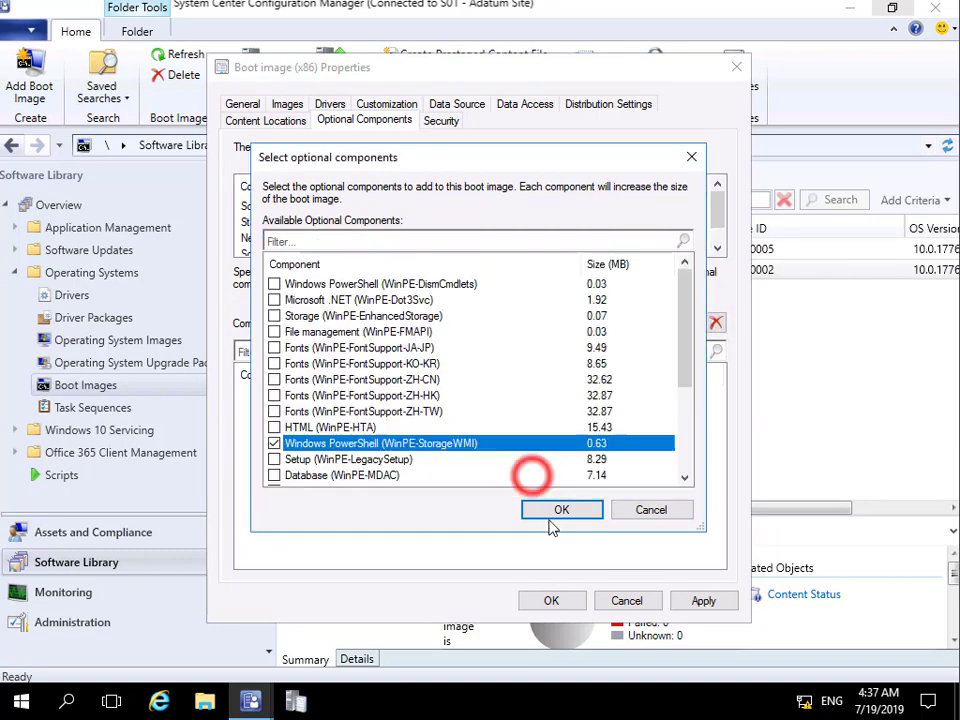
left_click(562, 512)
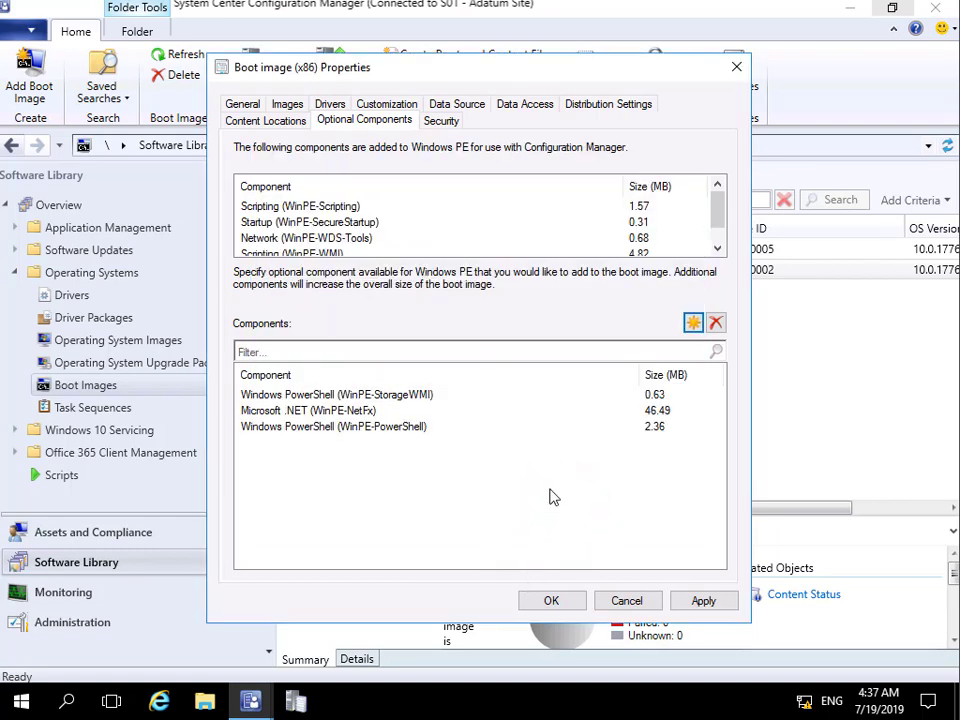
- Save the x86 boot image's changes and update the distribution points without reloading the current Windows PE version from the Windows ADK
left_click(559, 598)
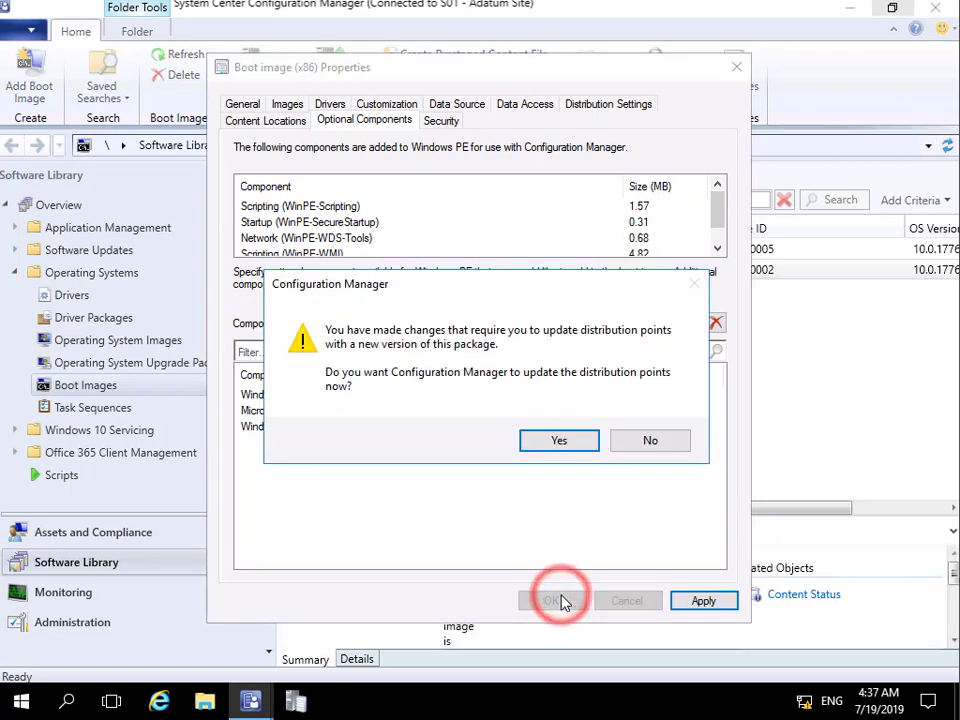
left_click(559, 441)
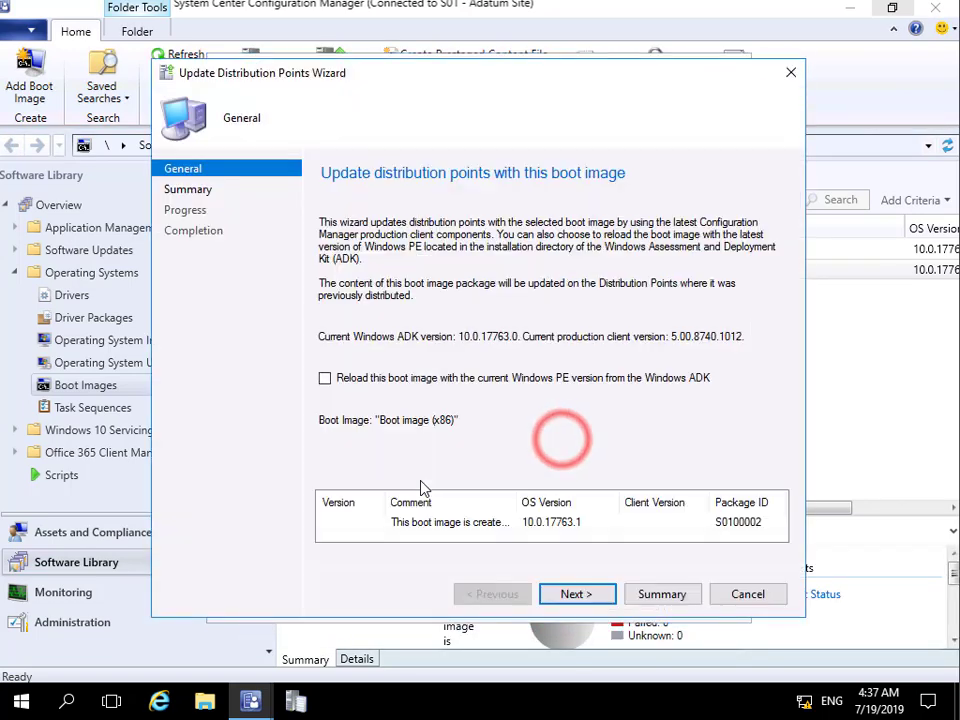
left_click(556, 598)
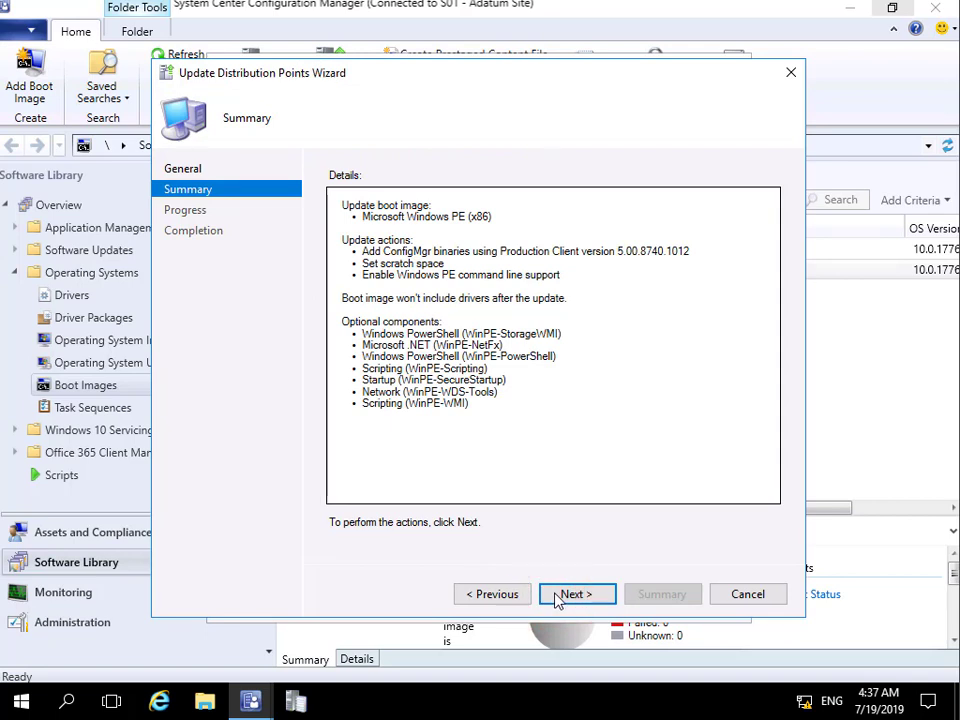
left_click(556, 596)
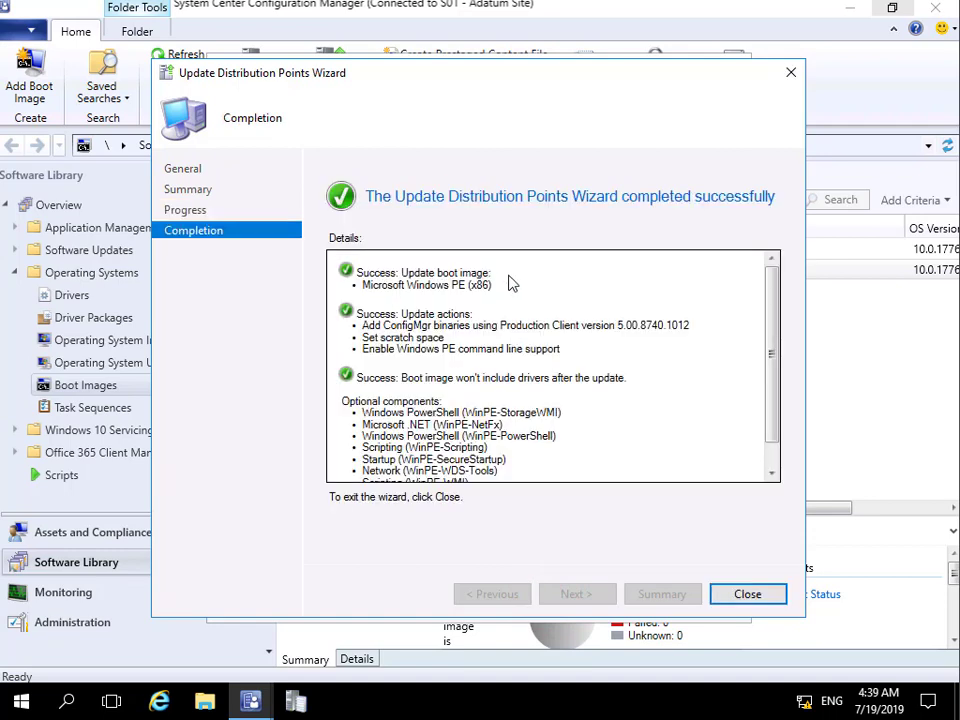
left_click(746, 593)
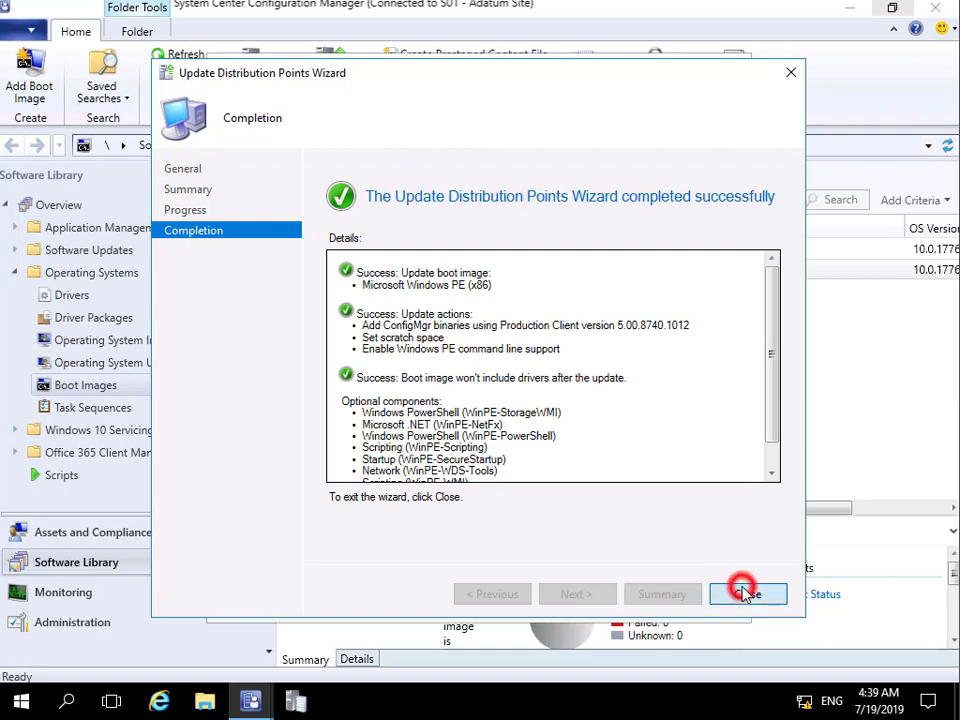
- Distribute the content of both the x64 and x86 boot images to the distribution point LON-CFG.ADATUM.COM
left_click(398, 249)
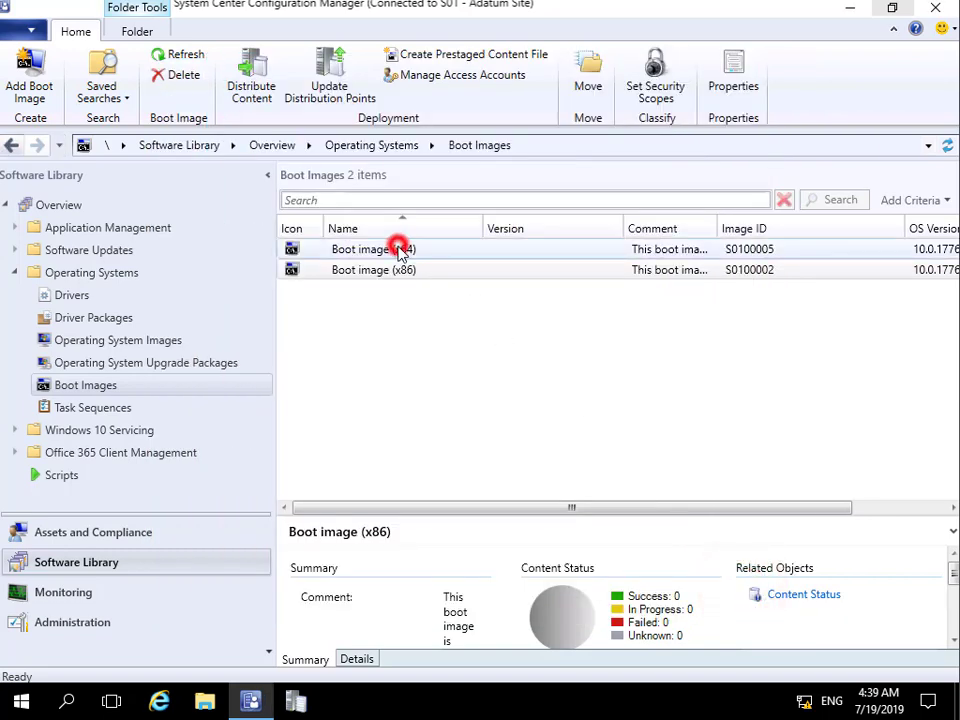
left_click(398, 270, "ctrl")
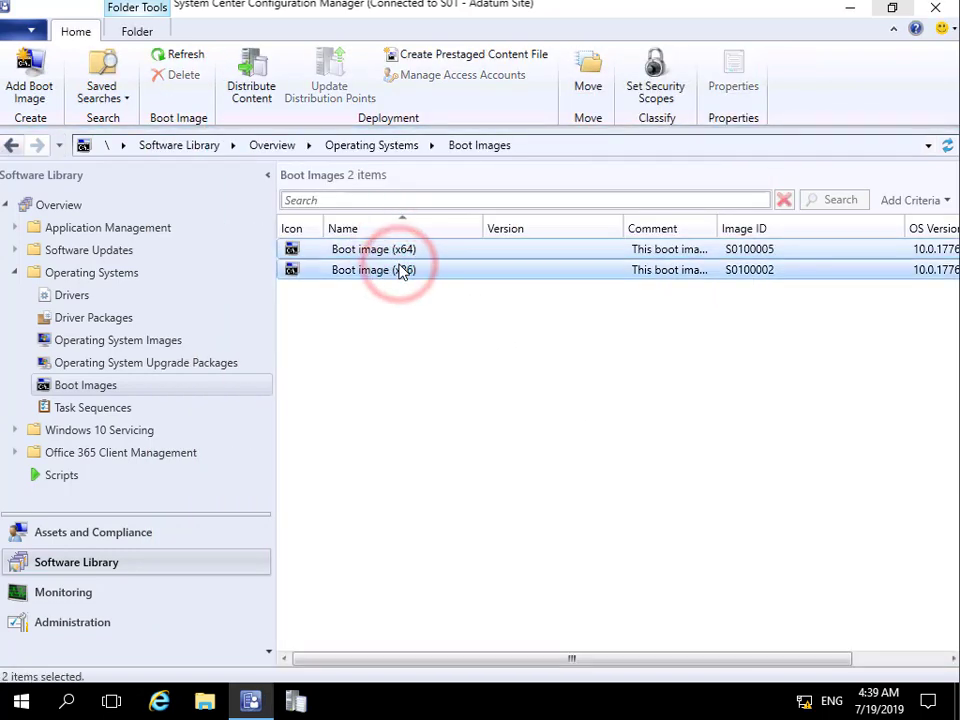
right_click(398, 270)
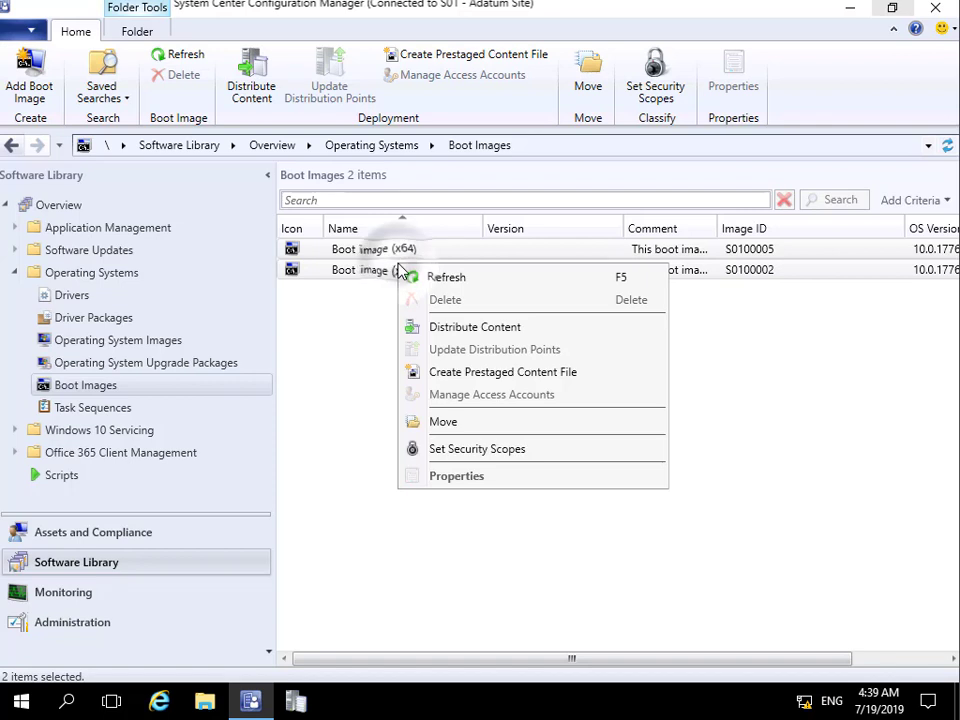
left_click(437, 327)
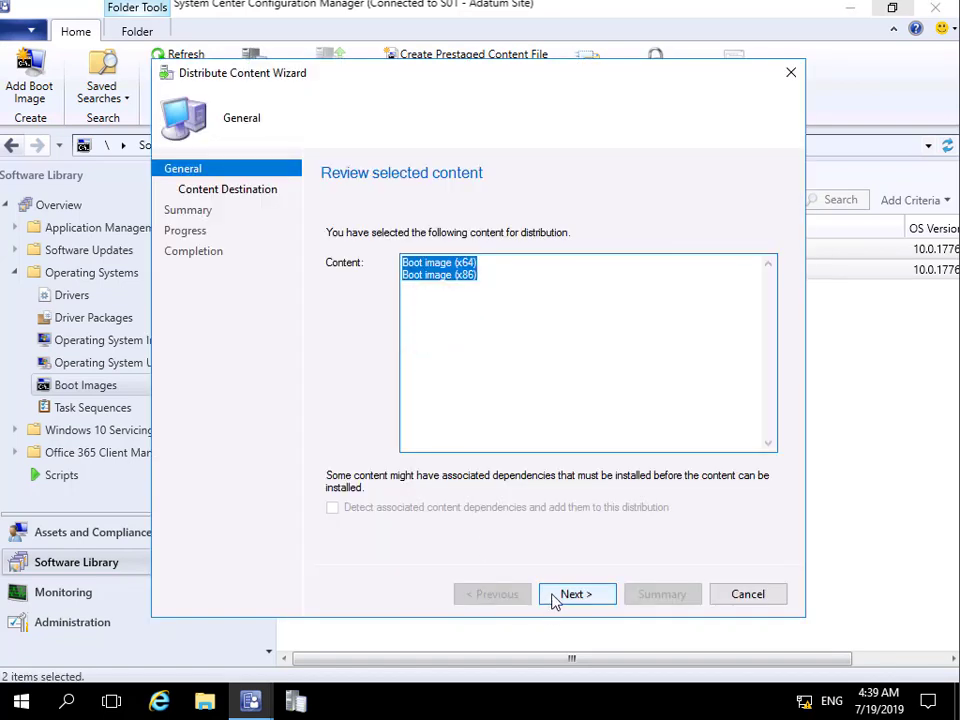
left_click(553, 597)
left_click(718, 313)
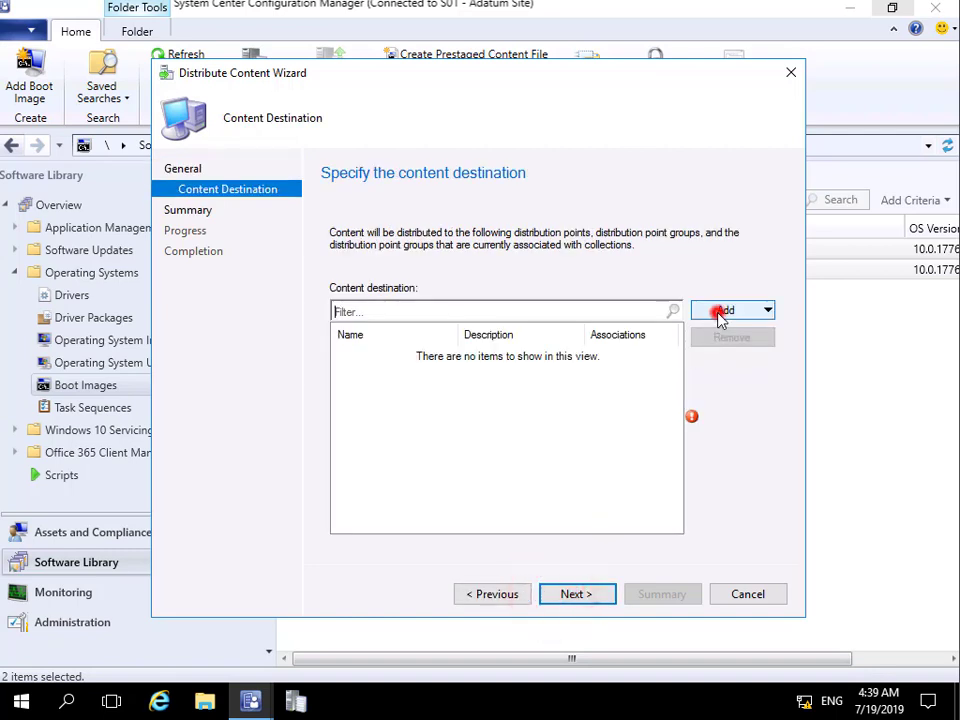
left_click(735, 346)
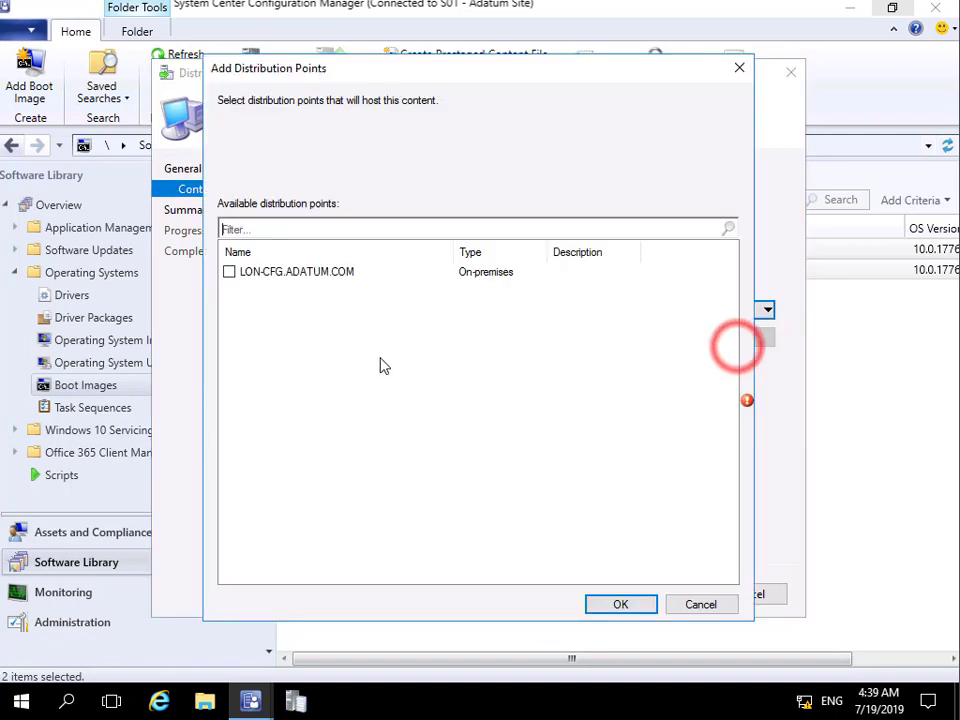
left_click(230, 272)
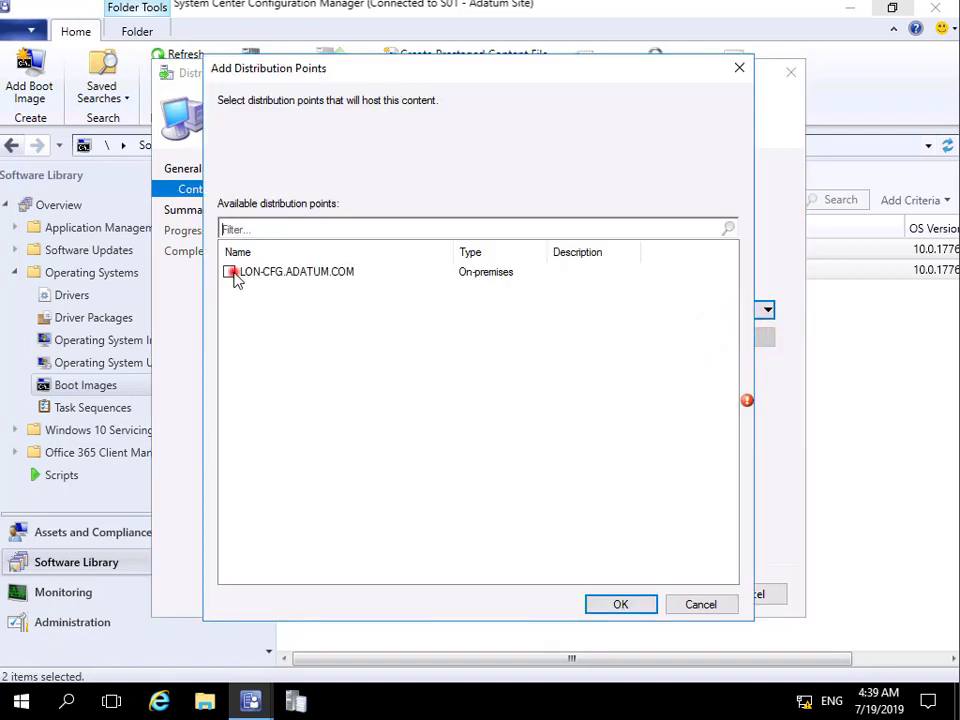
left_click(618, 605)
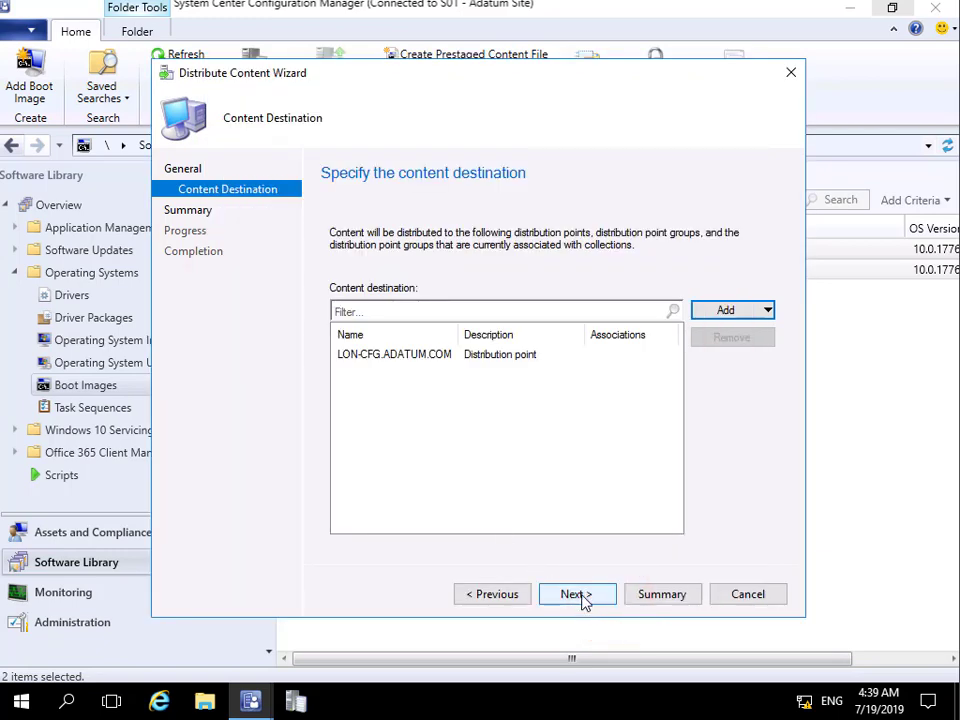
left_click(578, 594)
left_click(578, 594)
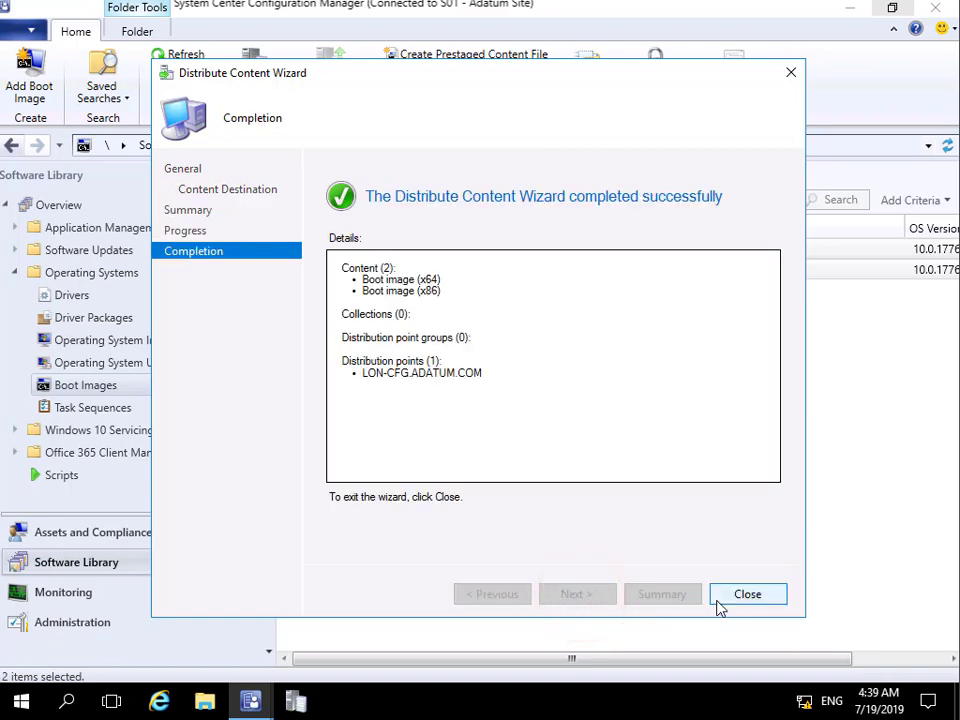
left_click(718, 596)
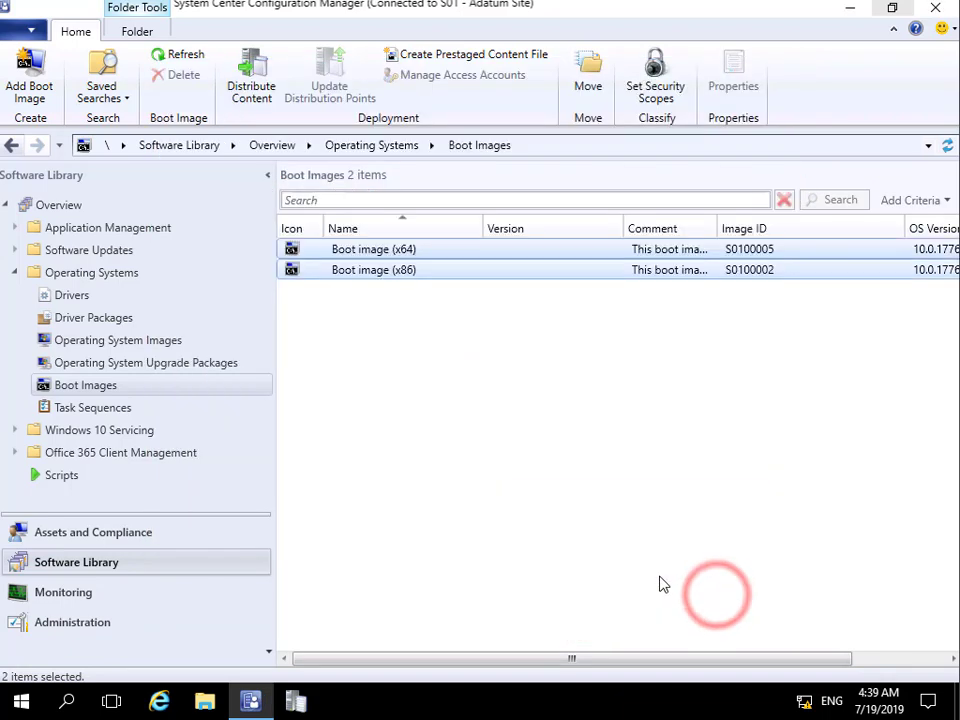
- Check the content status of the x64 and x86 boot images in their summaries
left_click(381, 249)
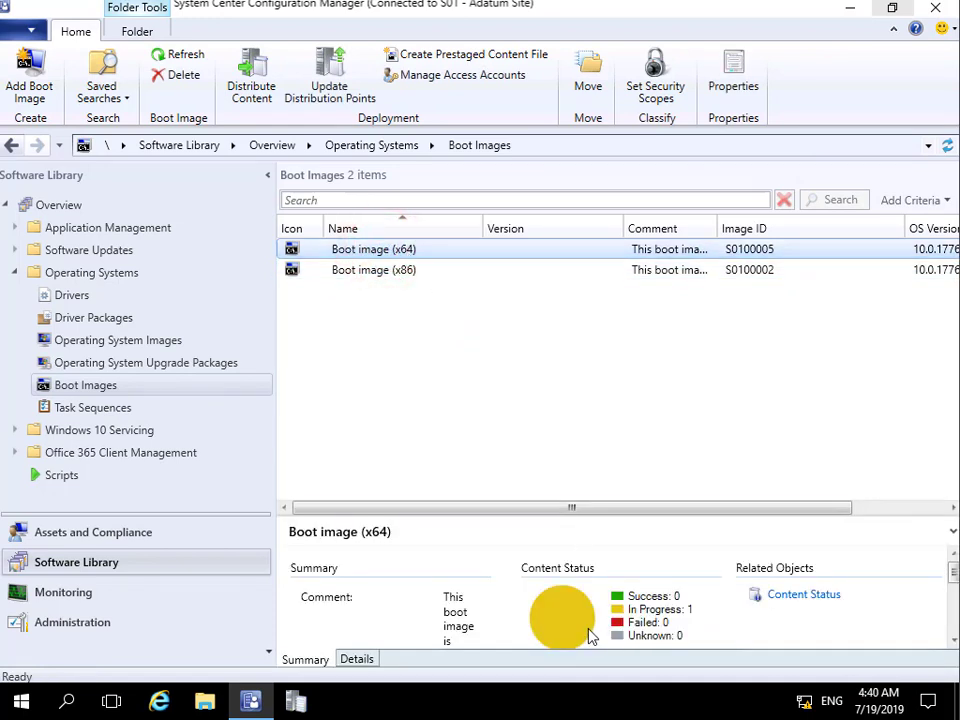
left_click(376, 272)
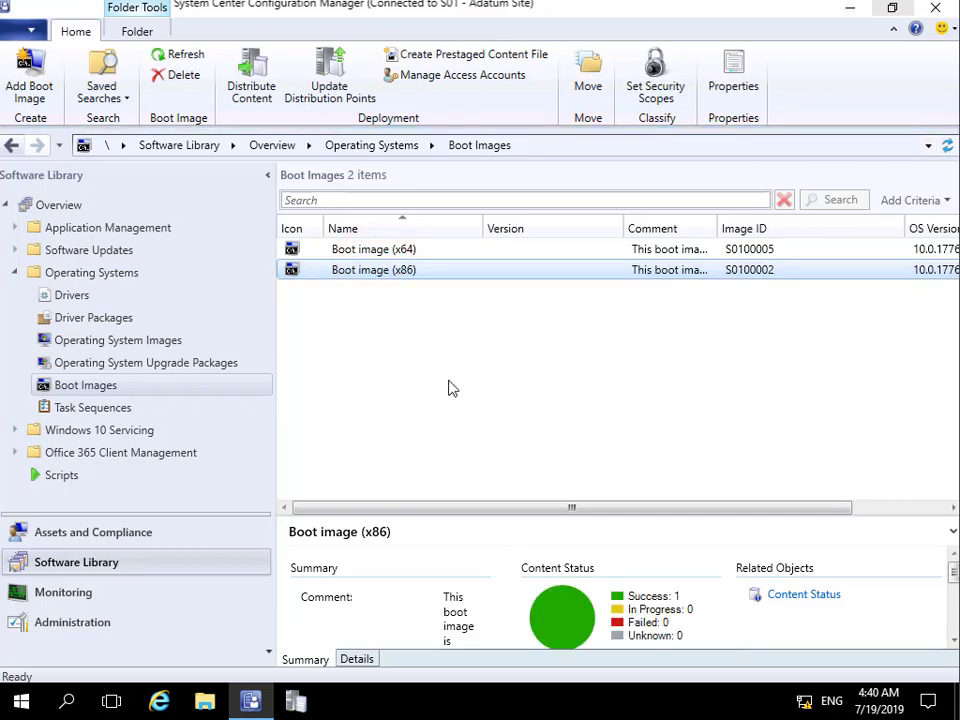
left_click(358, 251)
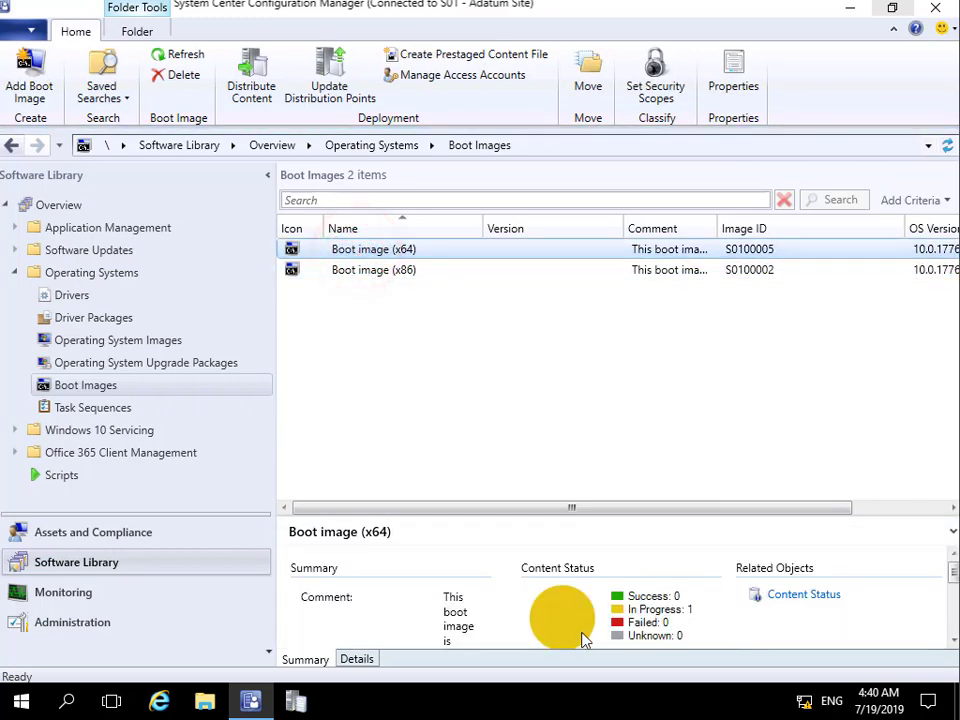